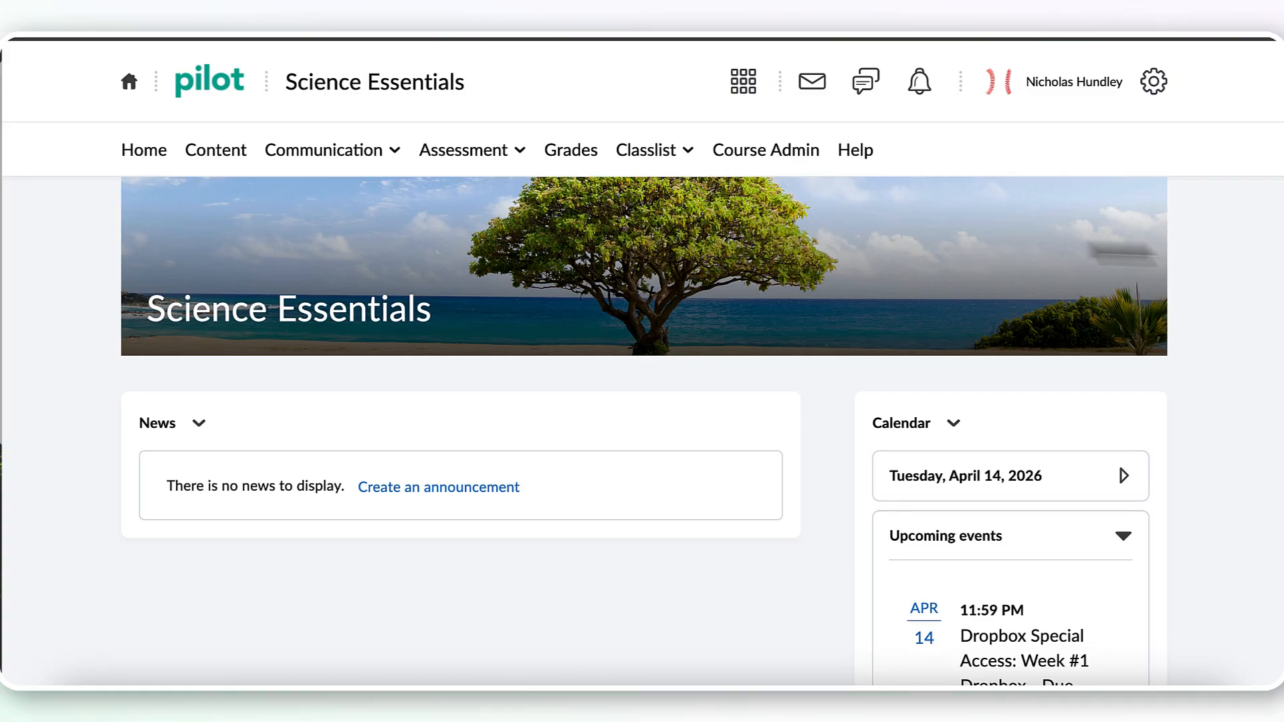
# Start creating a new homepage from the Science Essentials course's homepage administration
pyautogui.click(790, 160)
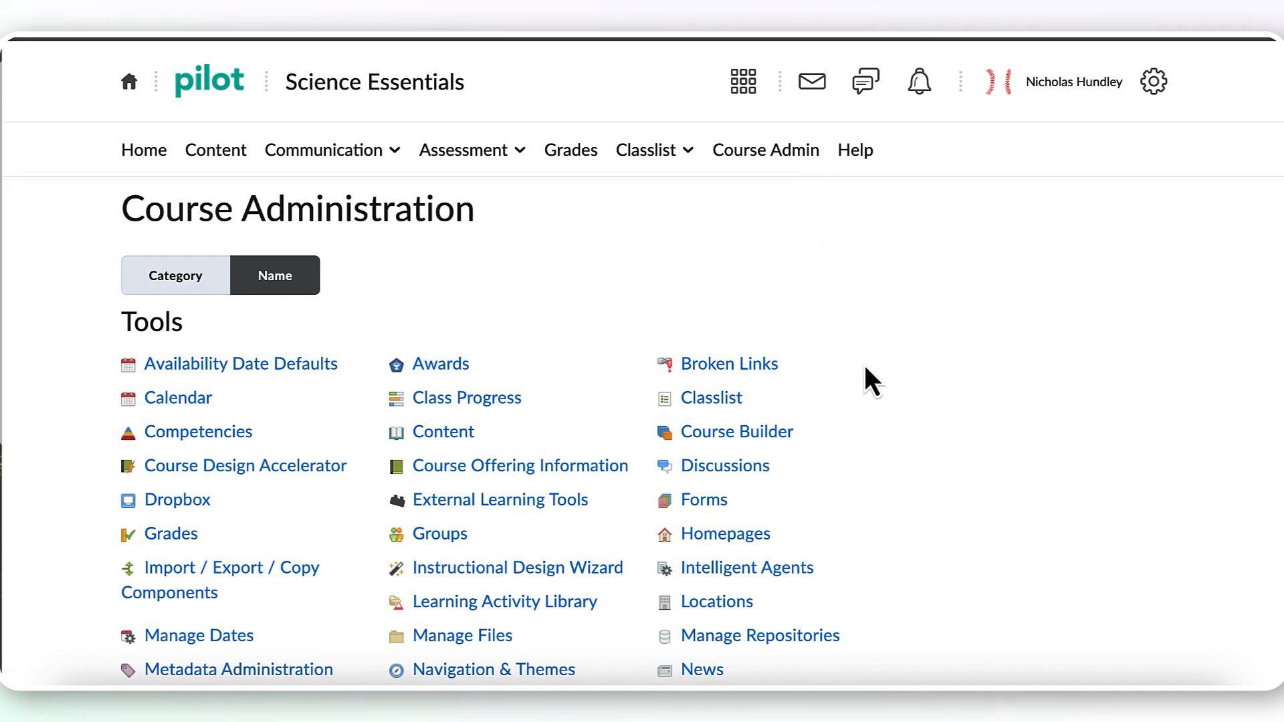
pyautogui.scroll(-3, 864, 367)
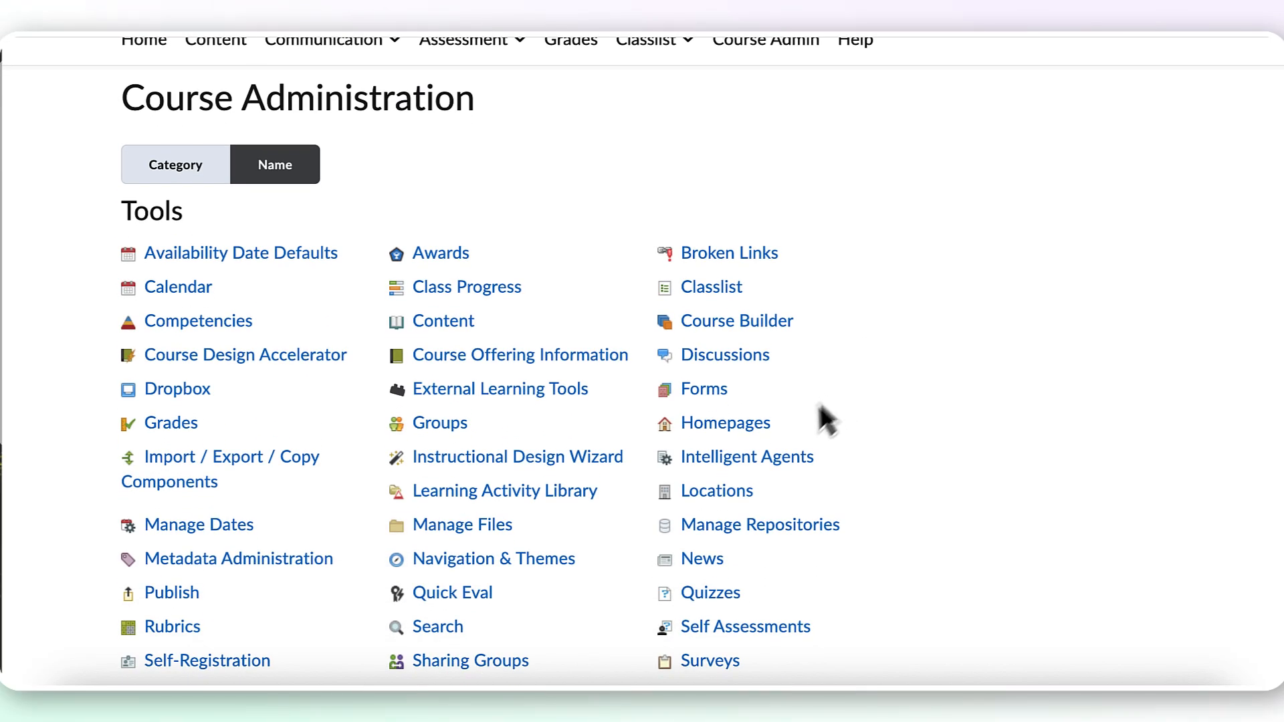
pyautogui.click(768, 430)
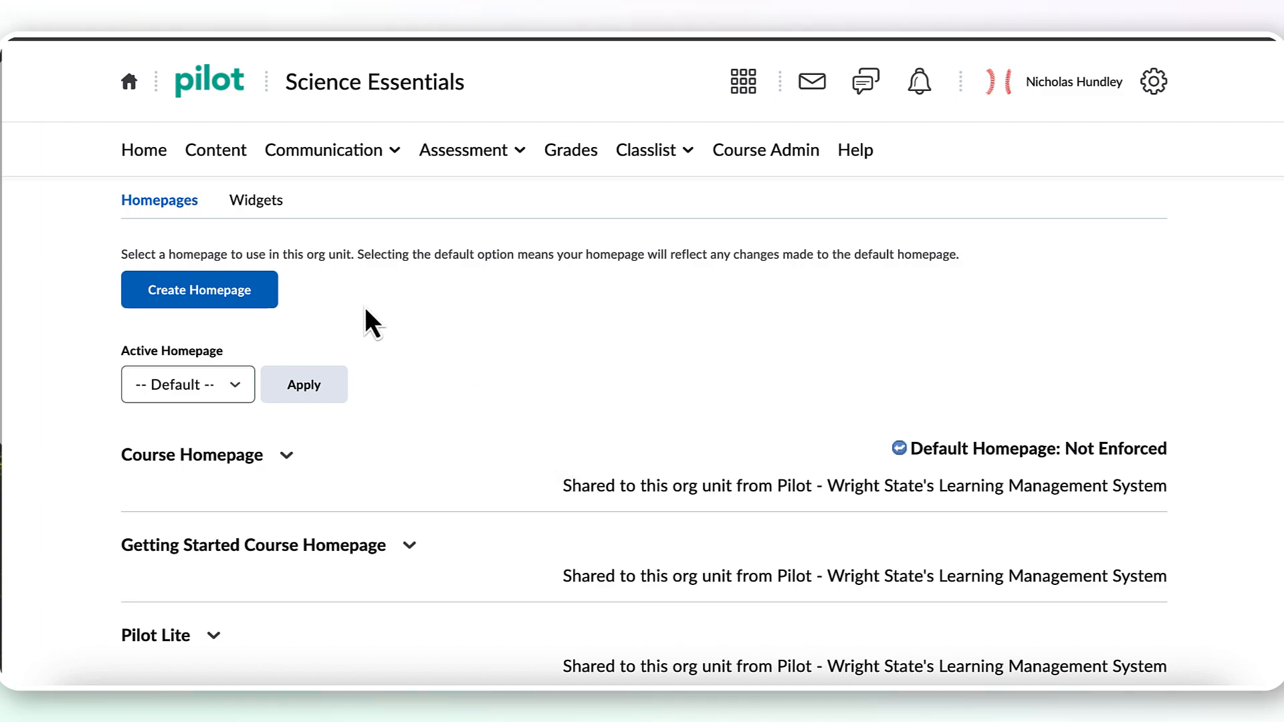
pyautogui.click(257, 300)
# Name the new homepage "New Course Page Updated"
pyautogui.click(331, 298)
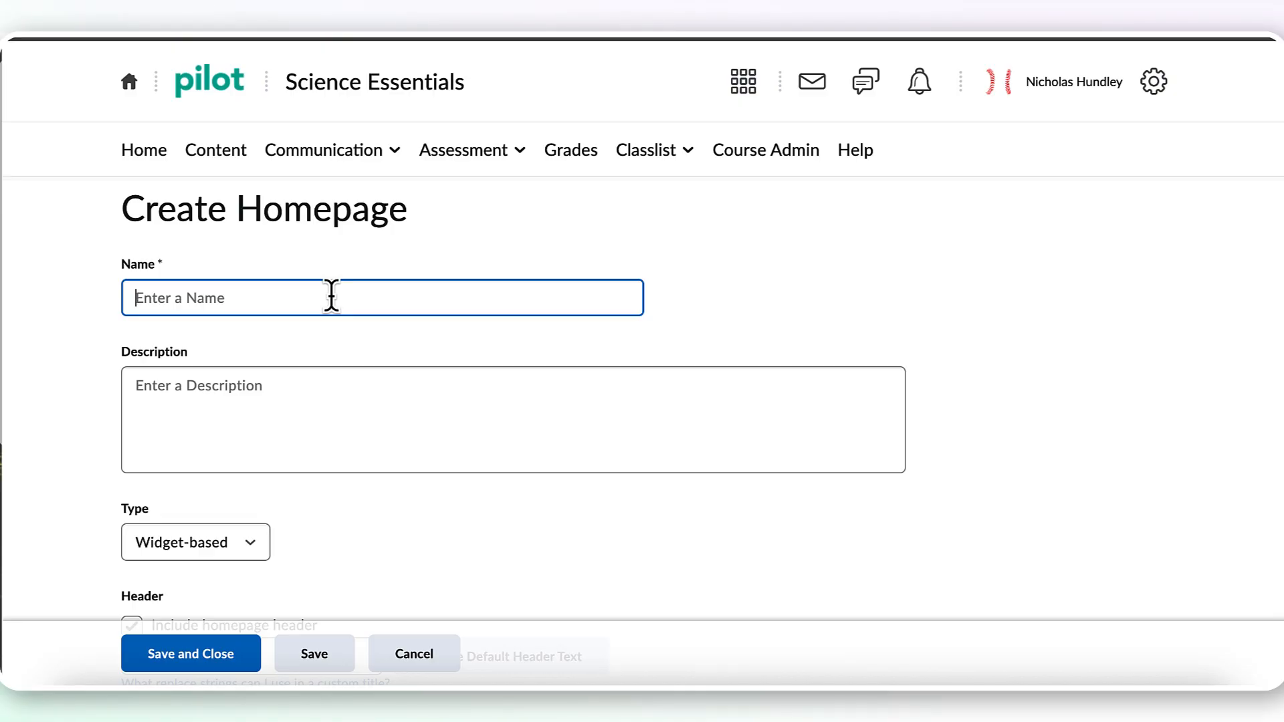
pyautogui.write('New Course Pa')
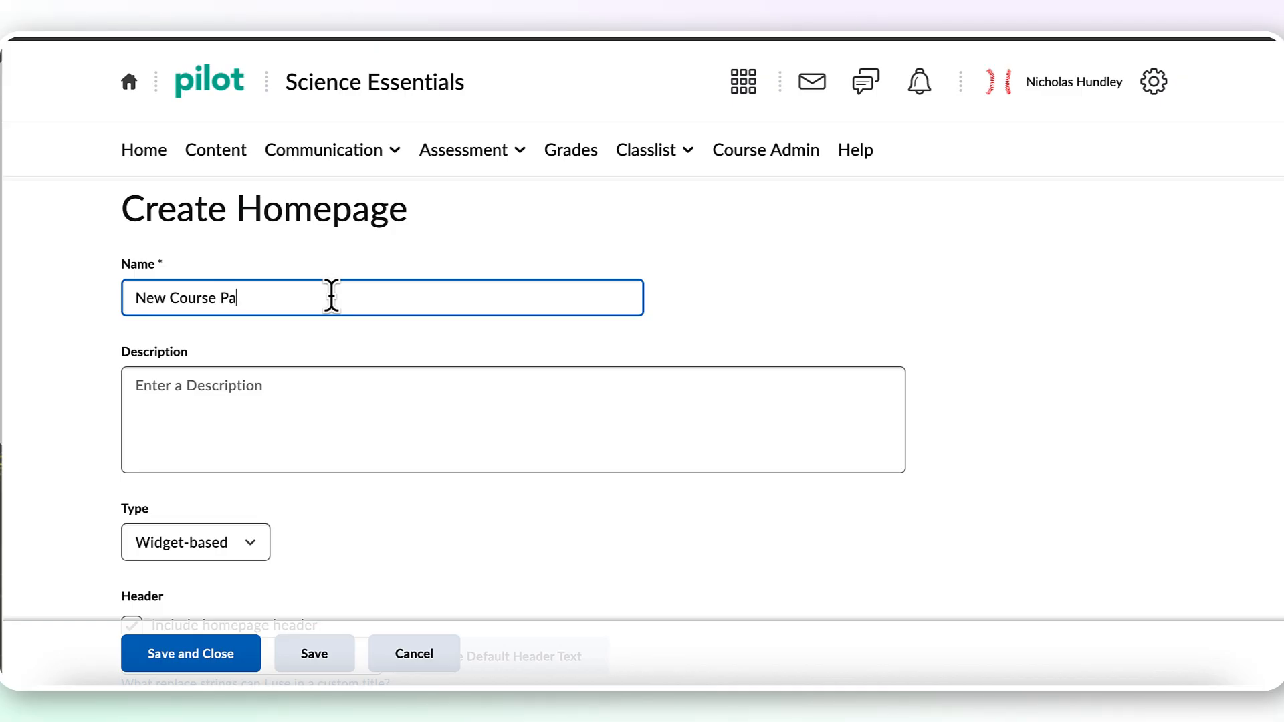
pyautogui.write('ge Updated')
pyautogui.click(483, 408)
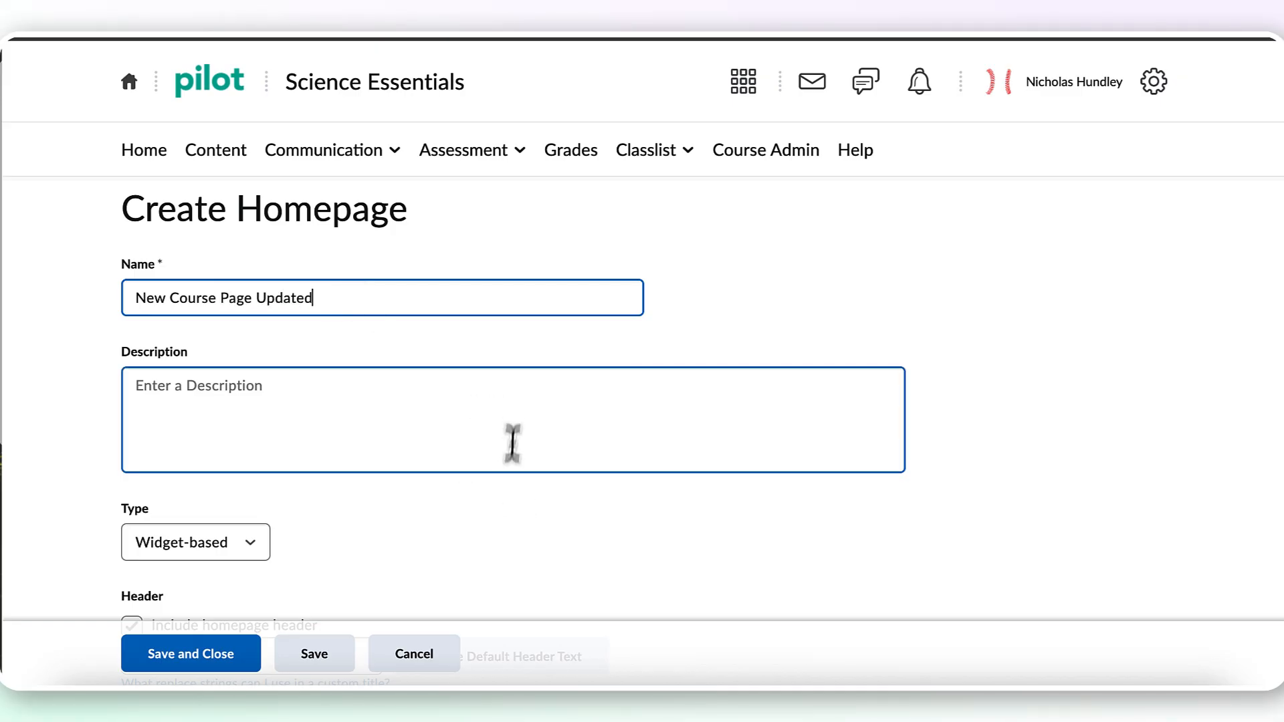
# Review the available homepage types and keep Widget-based
pyautogui.scroll(-2, 547, 524)
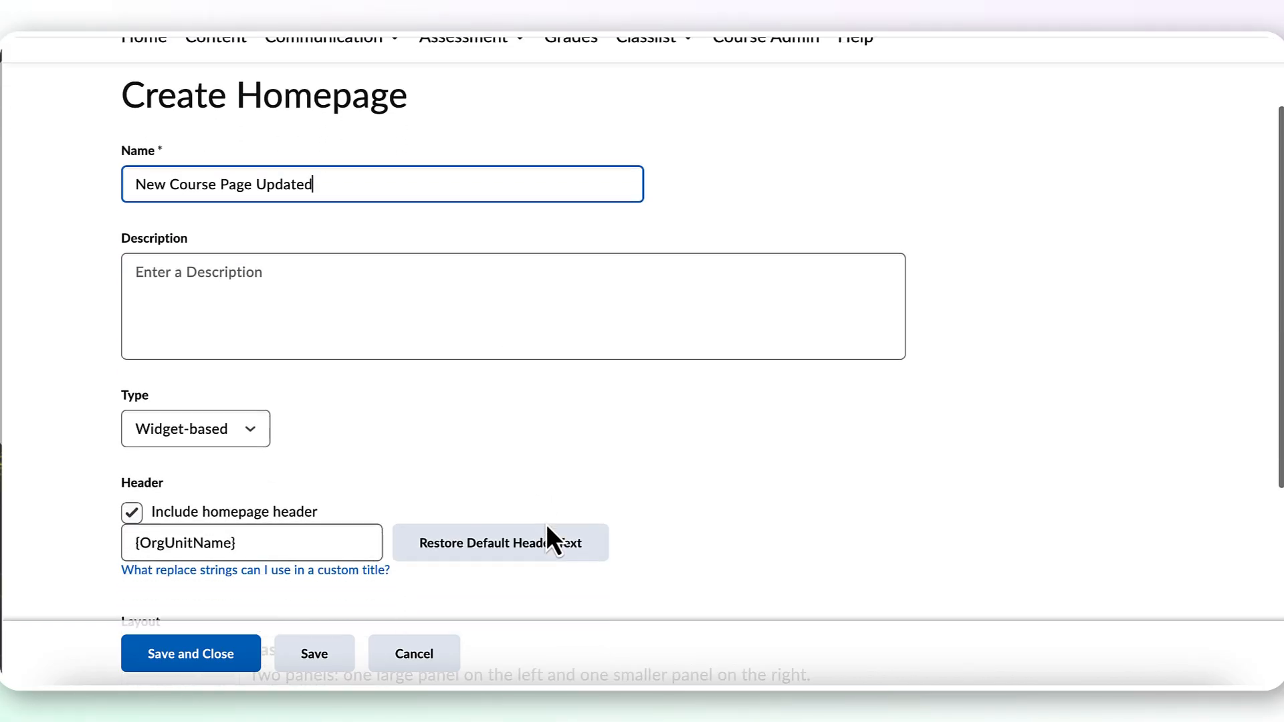
pyautogui.click(259, 436)
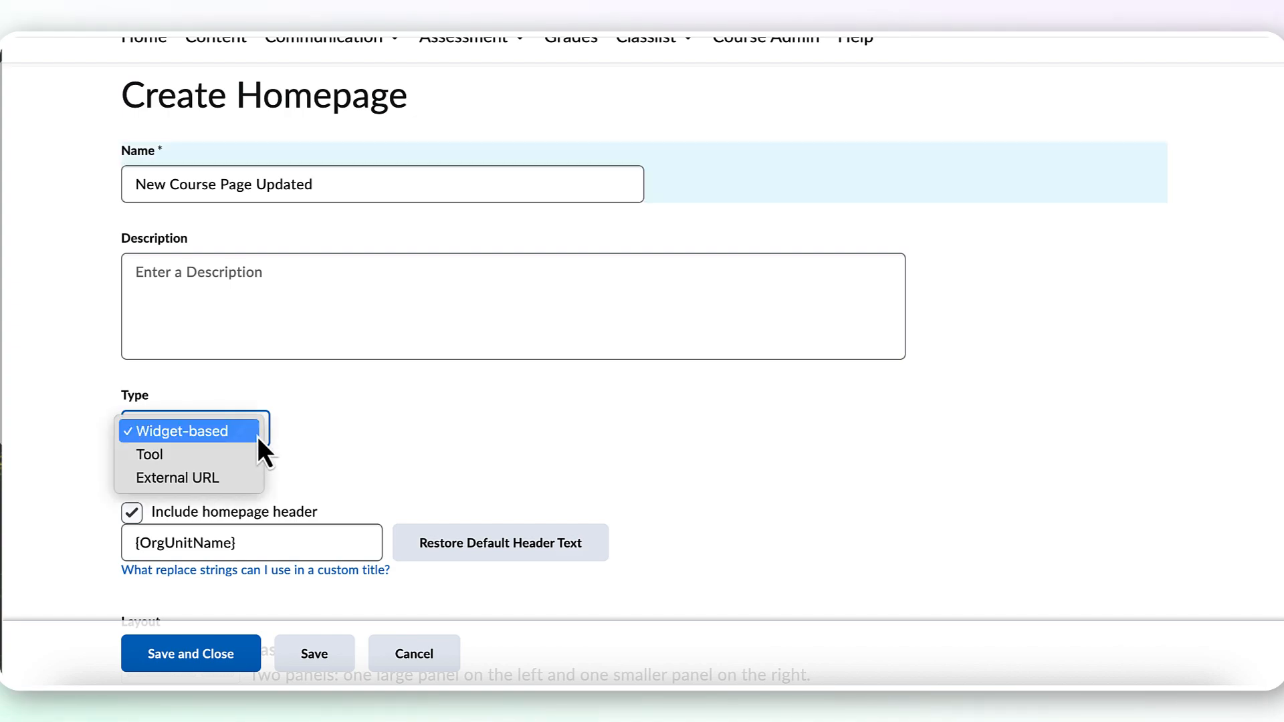
pyautogui.click(315, 438)
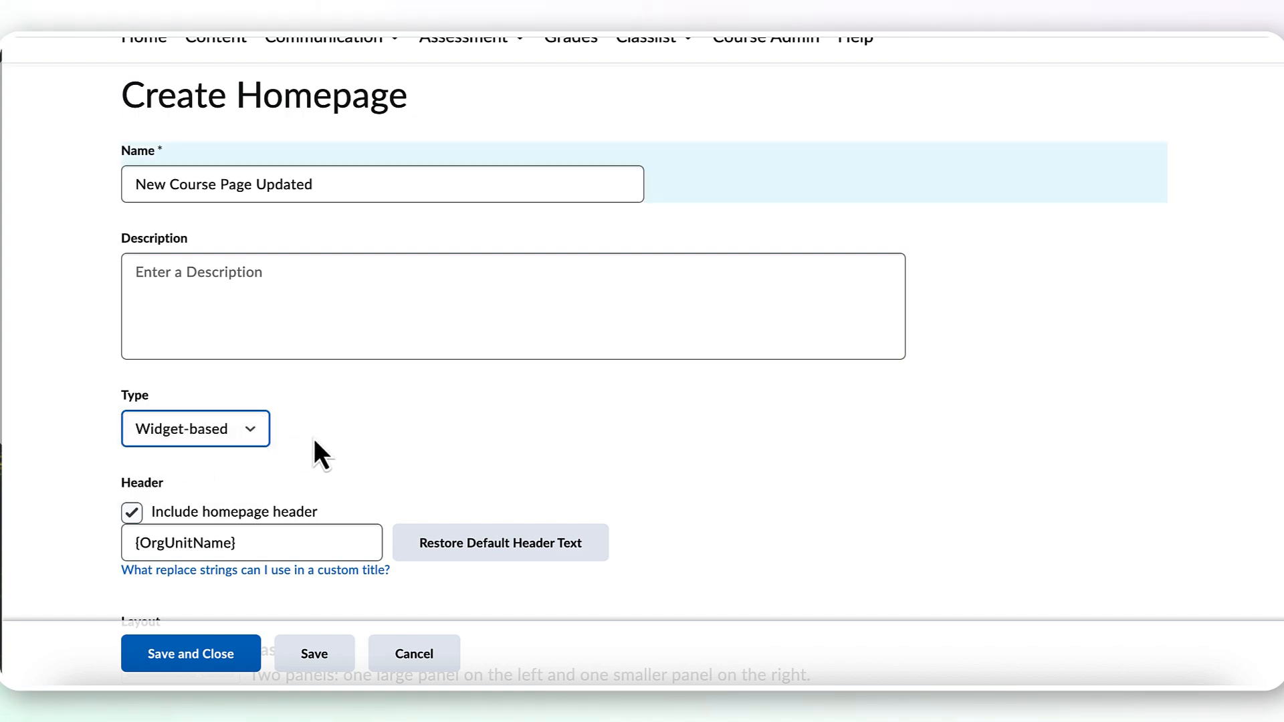
pyautogui.scroll(-2, 314, 439)
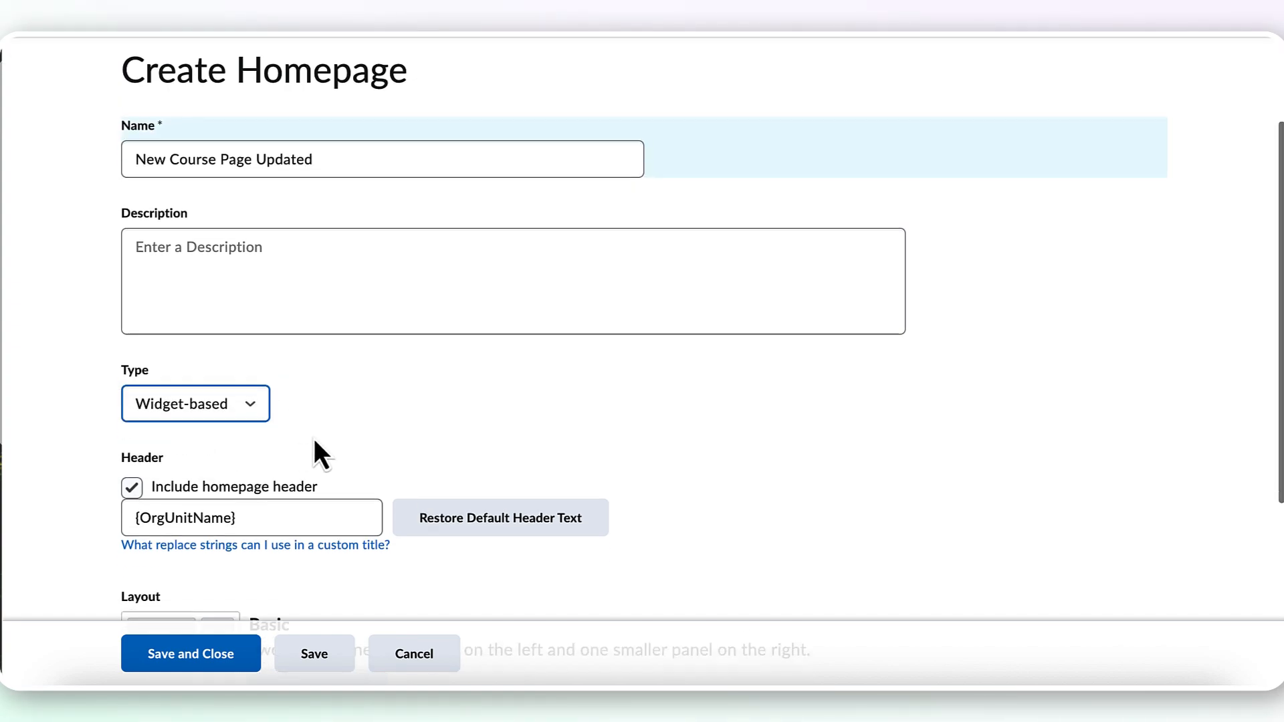
# Replace the homepage header's default text with "New Course Page"
pyautogui.click(314, 437)
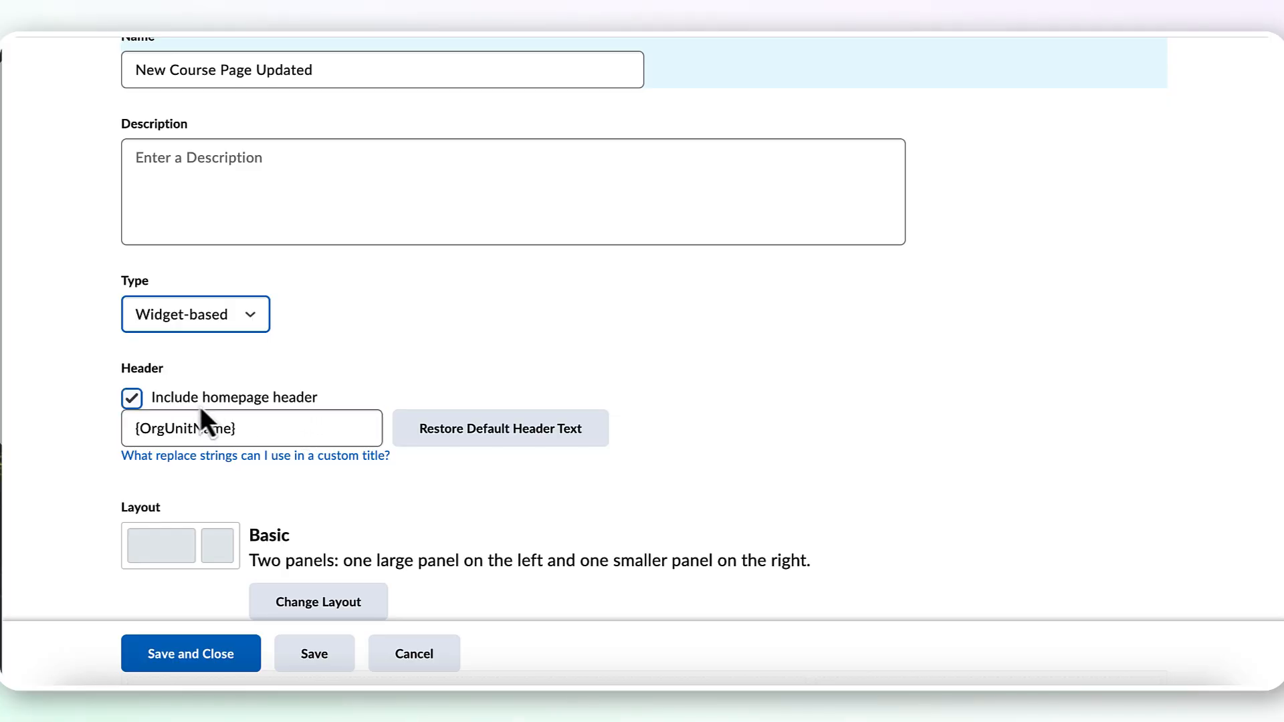
pyautogui.click(245, 429)
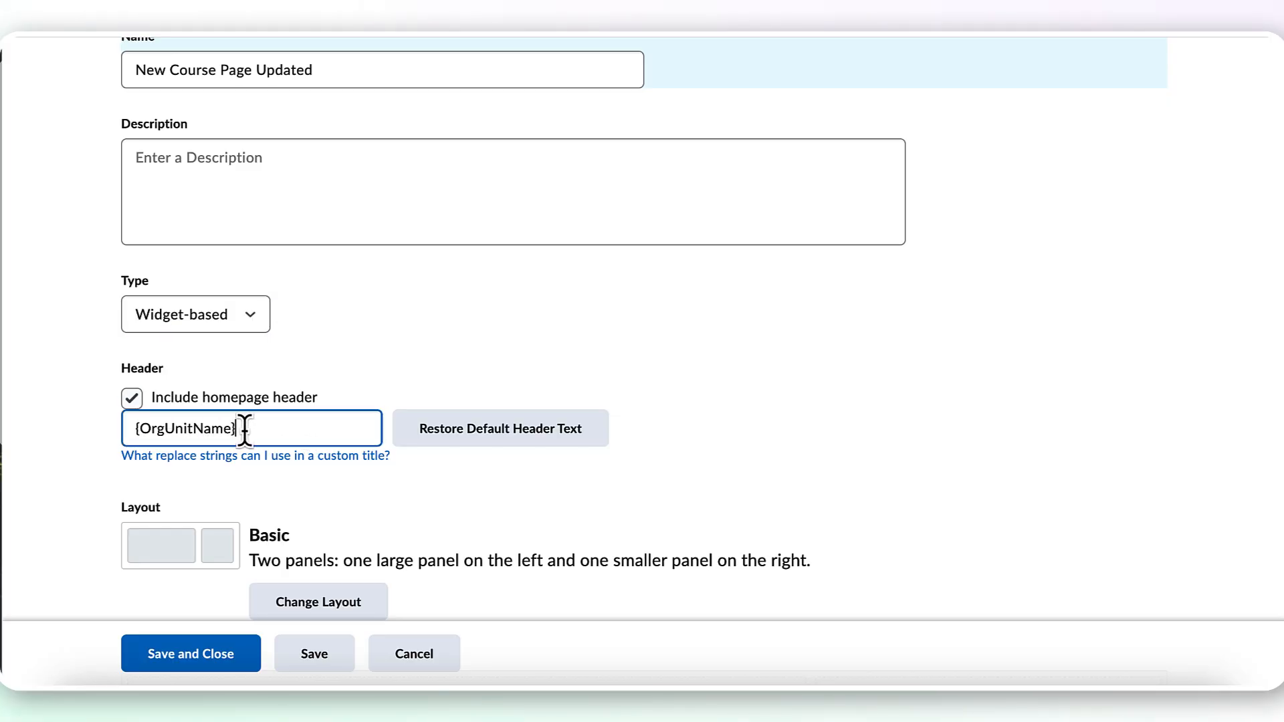
pyautogui.moveTo(245, 429); pyautogui.dragTo(129, 429)
pyautogui.press('BackSpace')
pyautogui.write('New Course Pqg')
pyautogui.press('BackSpace')
pyautogui.write('ge')
pyautogui.click(449, 376)
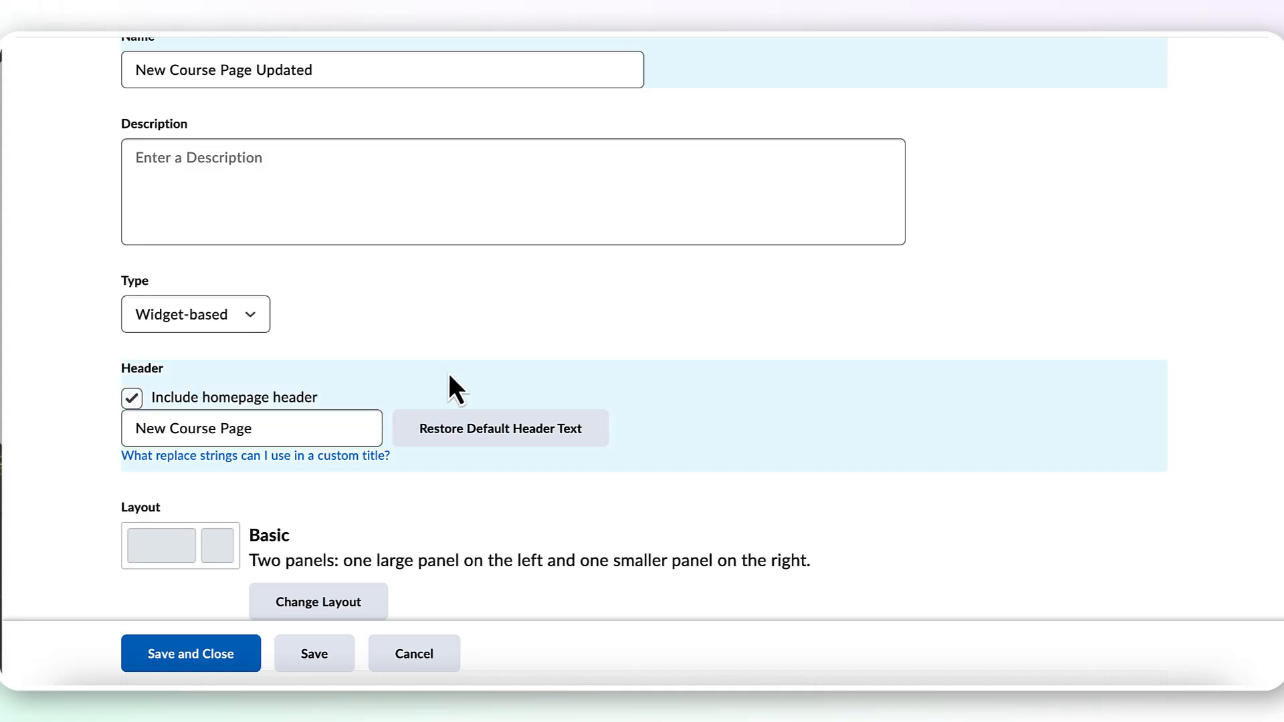
# Review the available homepage panel layouts and keep the Basic two-panel layout
pyautogui.scroll(-2, 637, 492)
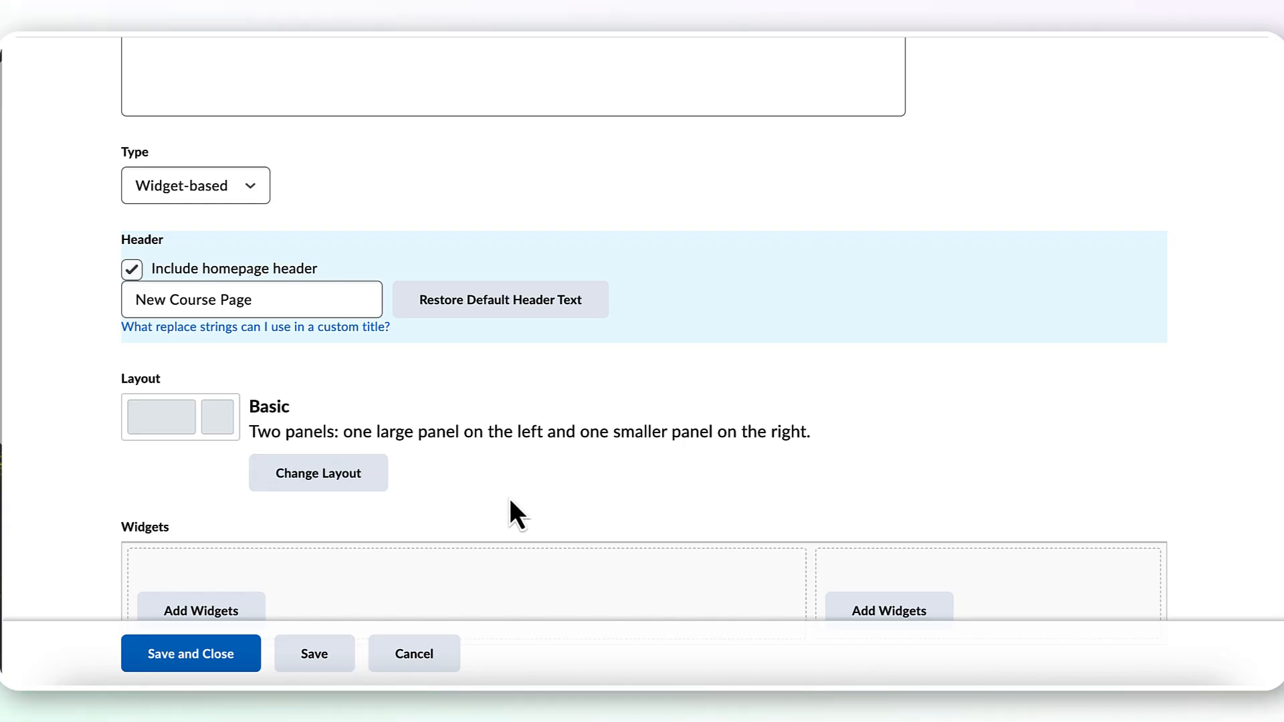
pyautogui.click(379, 478)
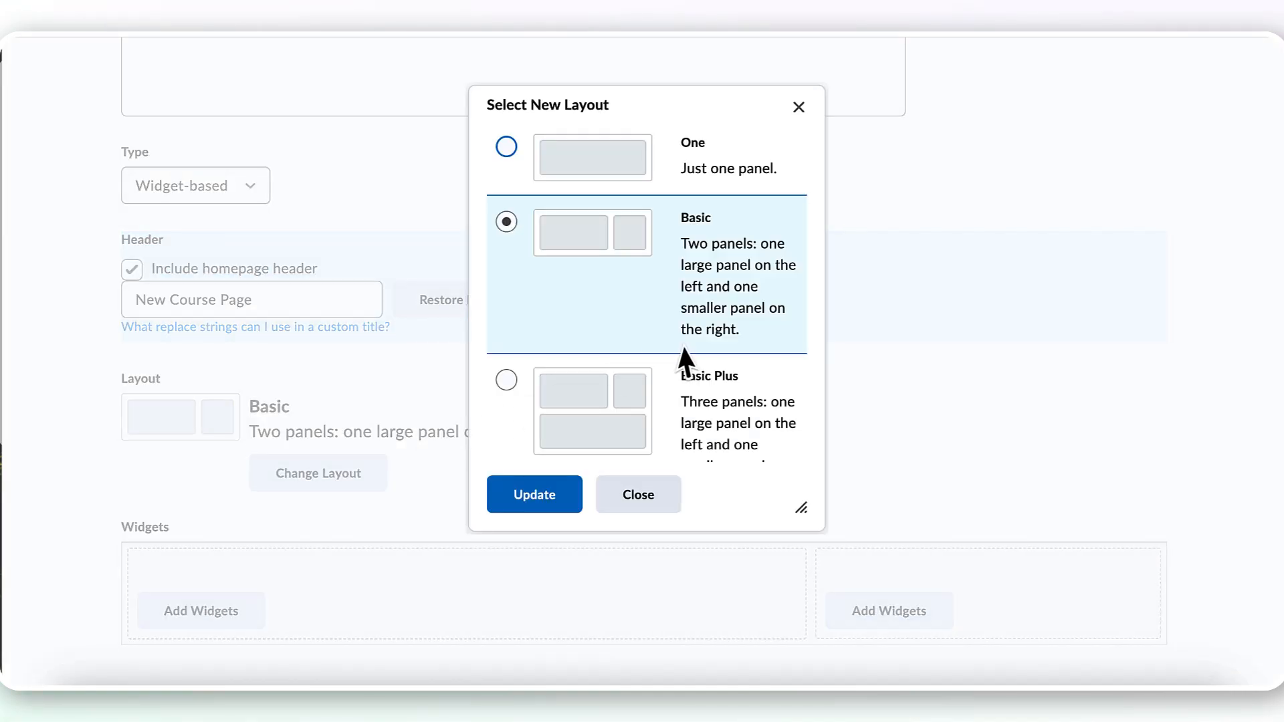
pyautogui.scroll(-3, 685, 344)
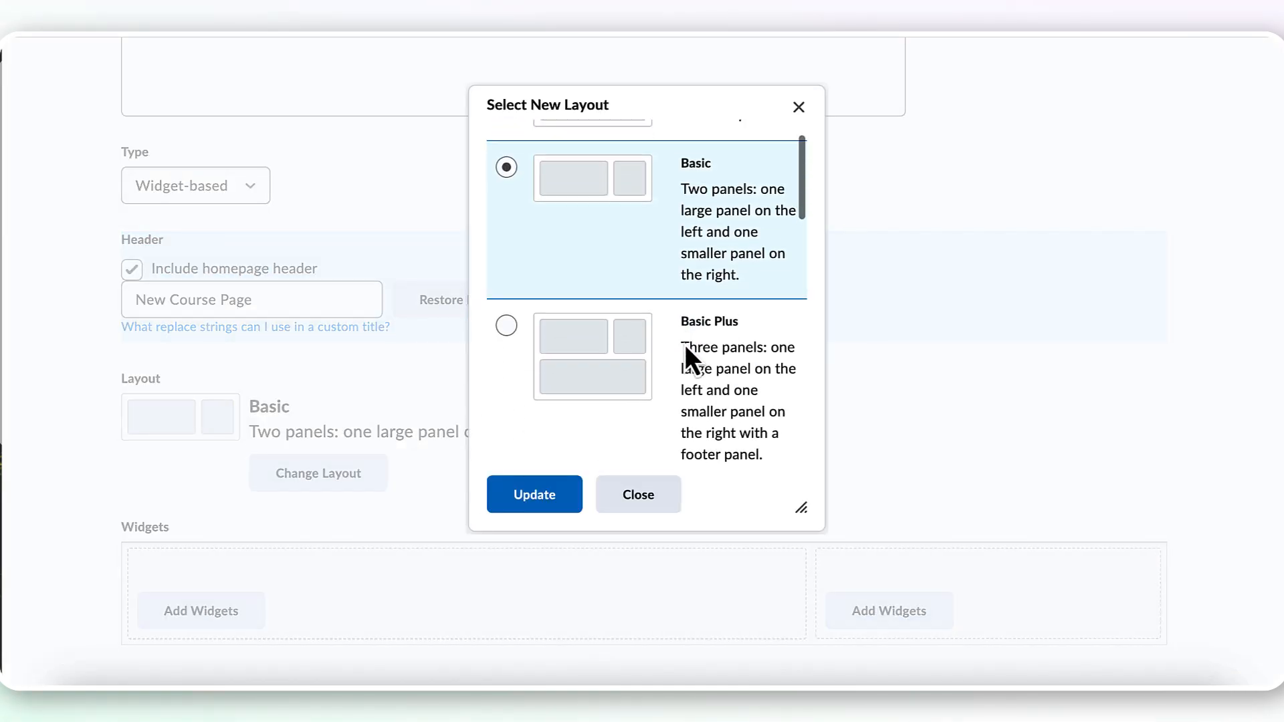
pyautogui.scroll(-7, 683, 342)
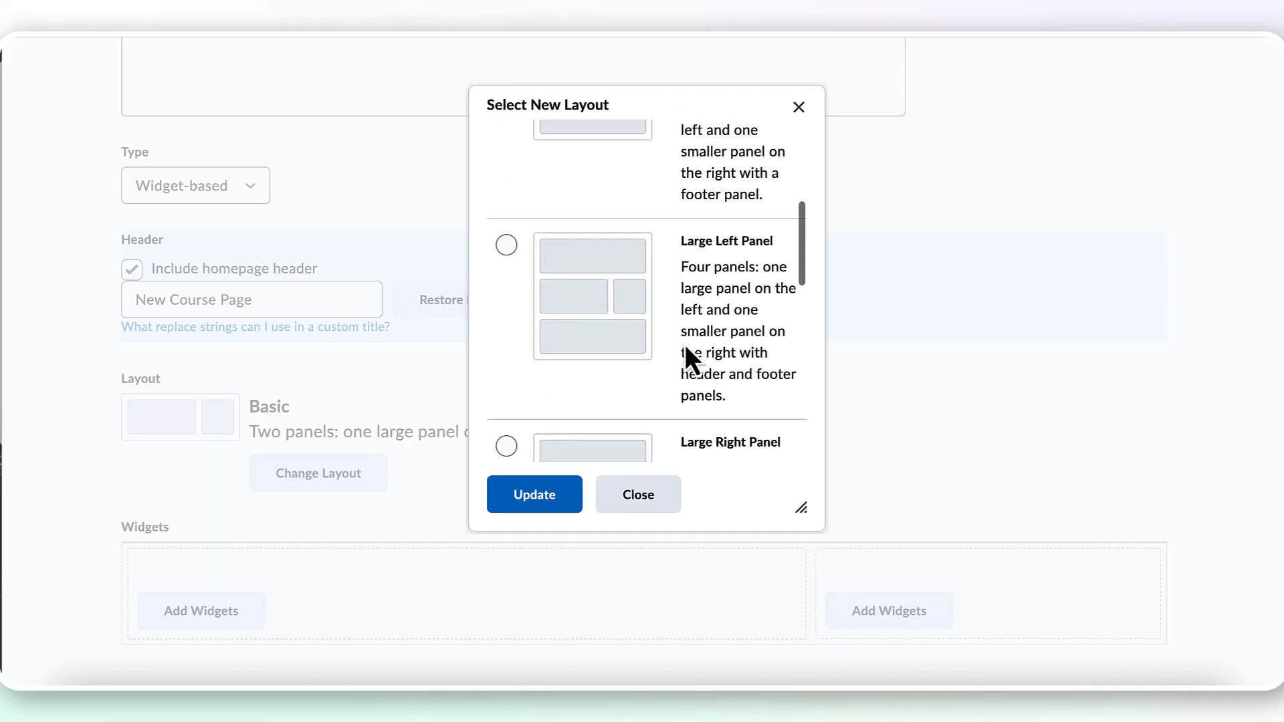
pyautogui.scroll(-6, 683, 342)
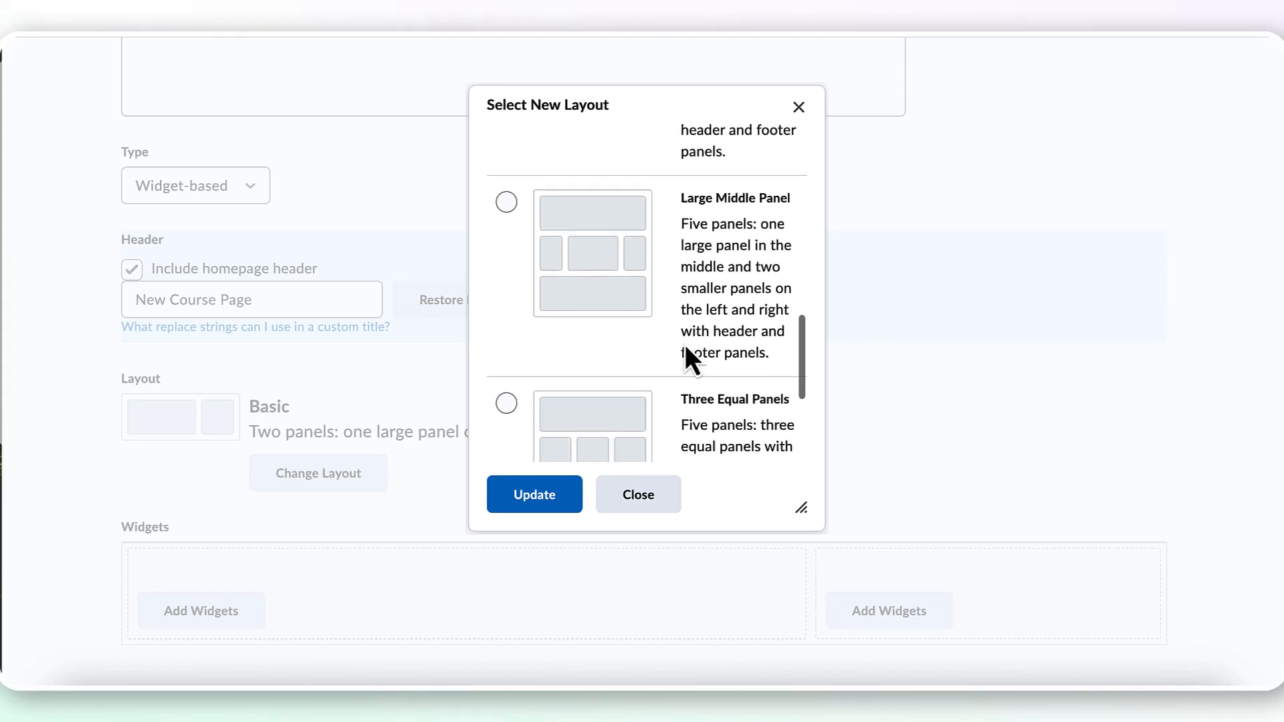
pyautogui.scroll(-3, 685, 344)
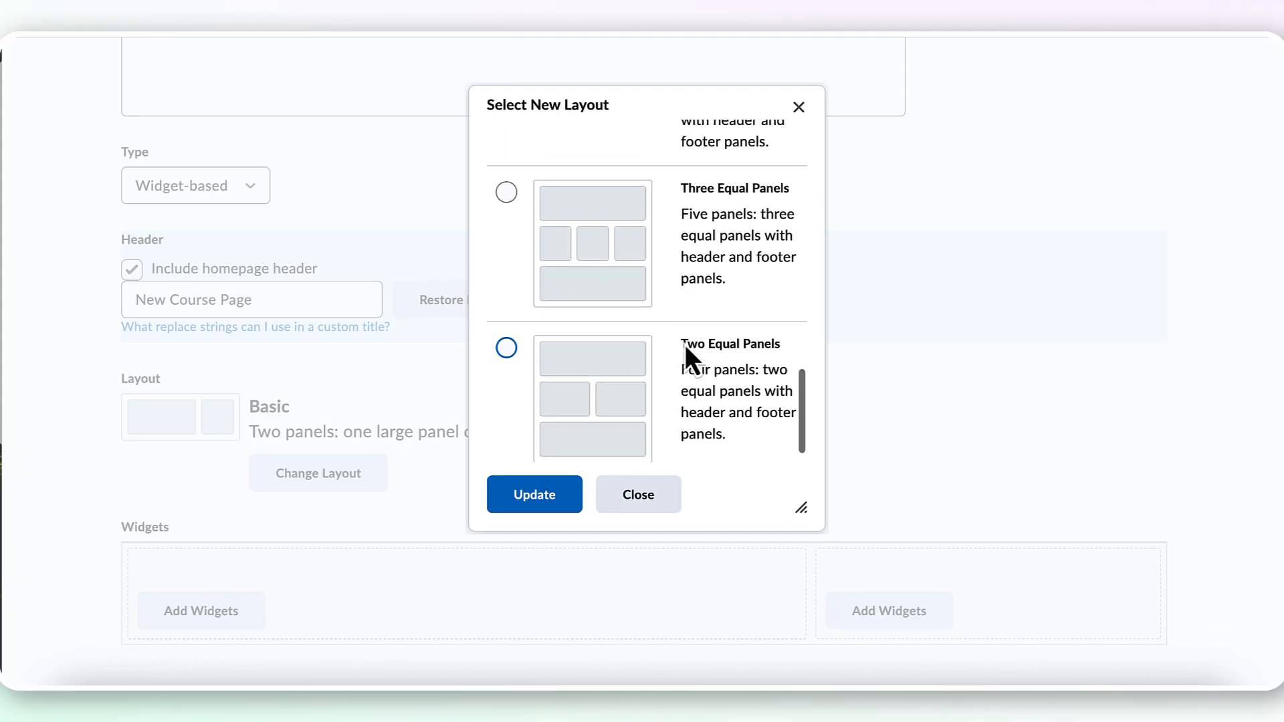
pyautogui.click(653, 511)
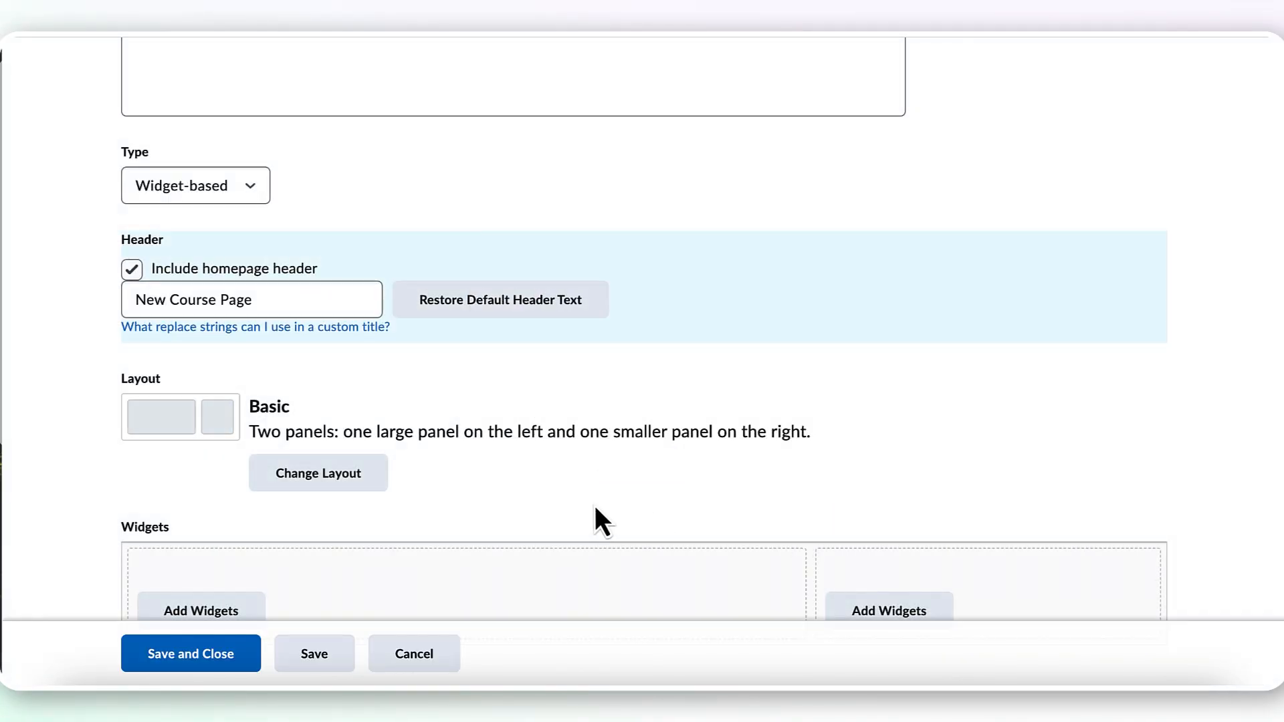
# Add the News widget to the large main panel of the homepage layout
pyautogui.scroll(-2, 596, 506)
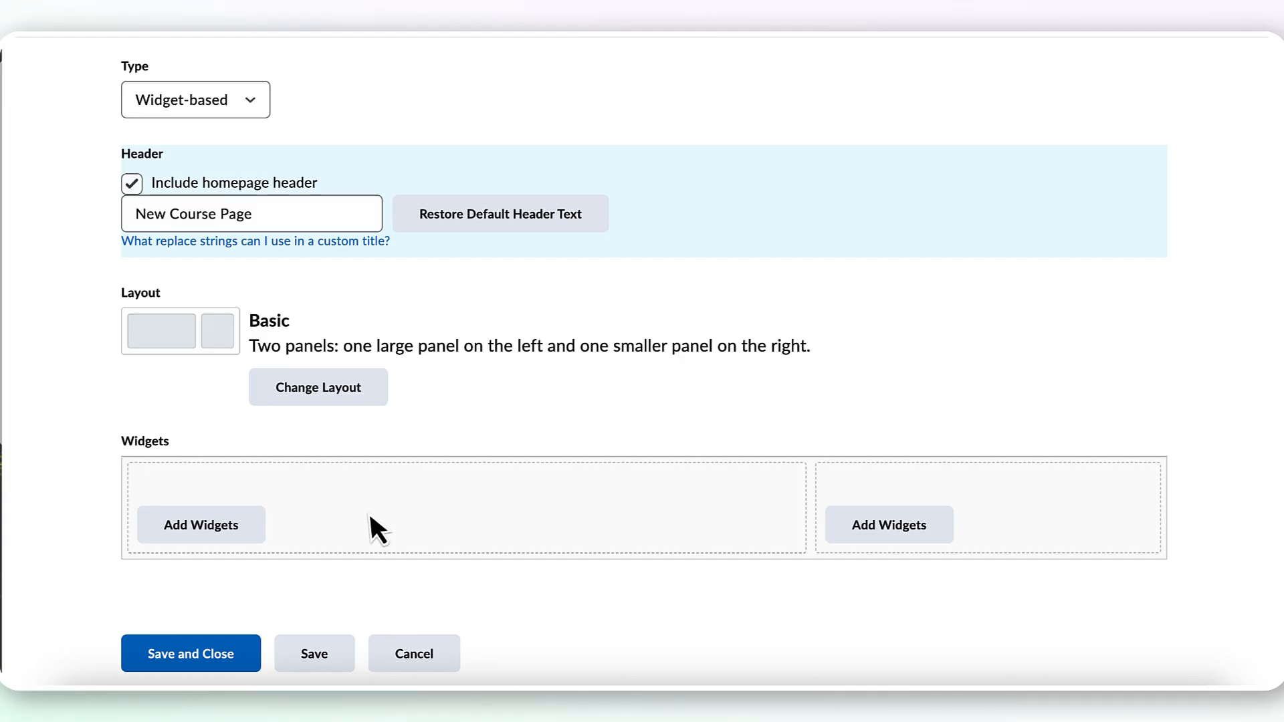
pyautogui.click(254, 535)
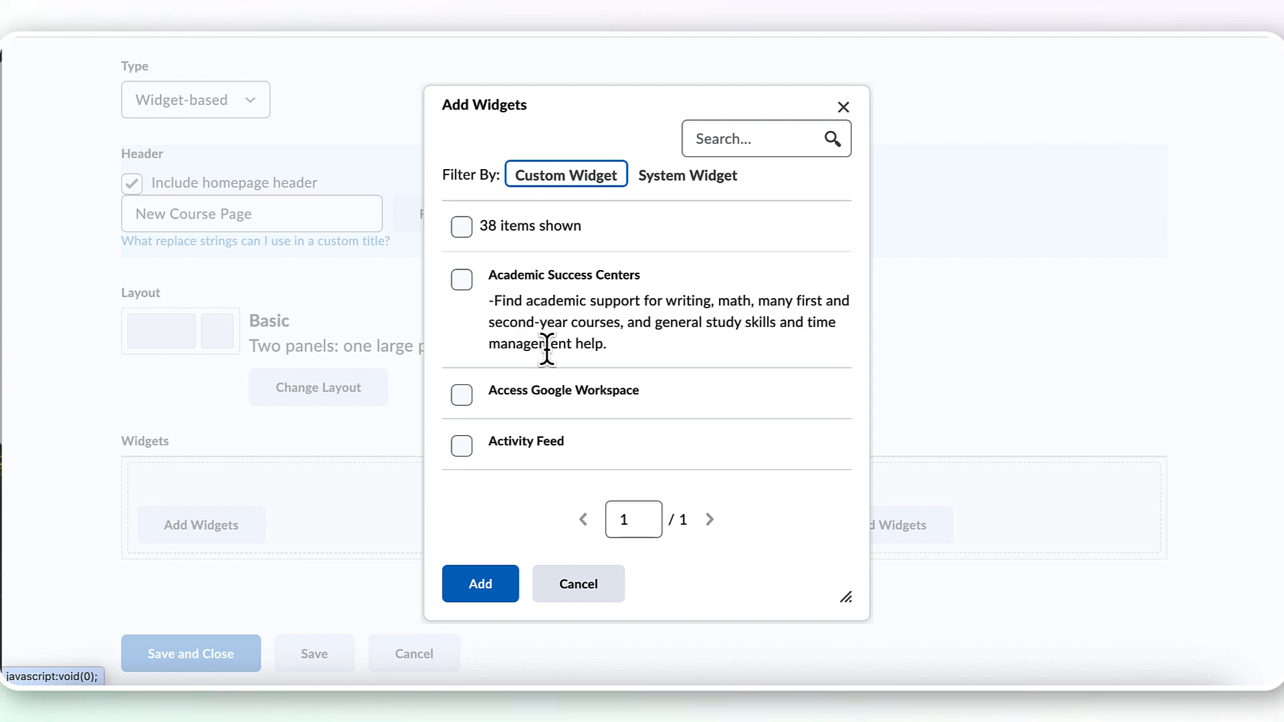
pyautogui.scroll(-3, 665, 343)
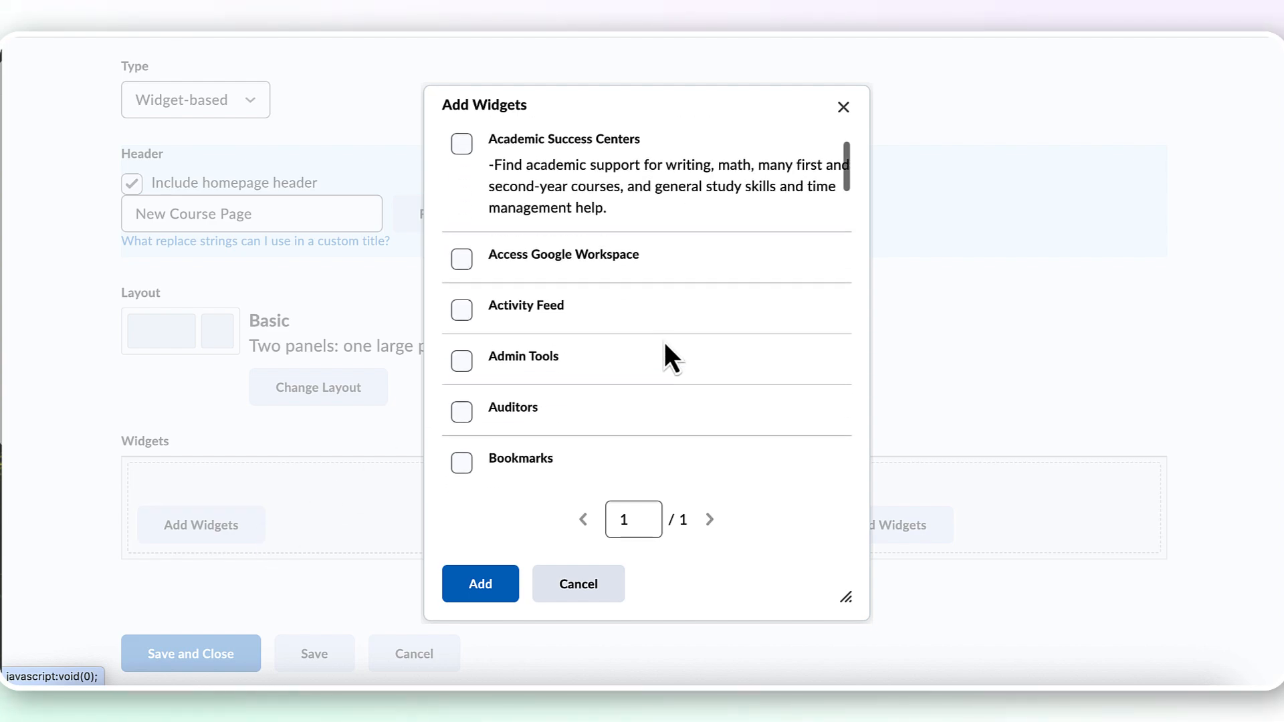
pyautogui.scroll(-8, 665, 343)
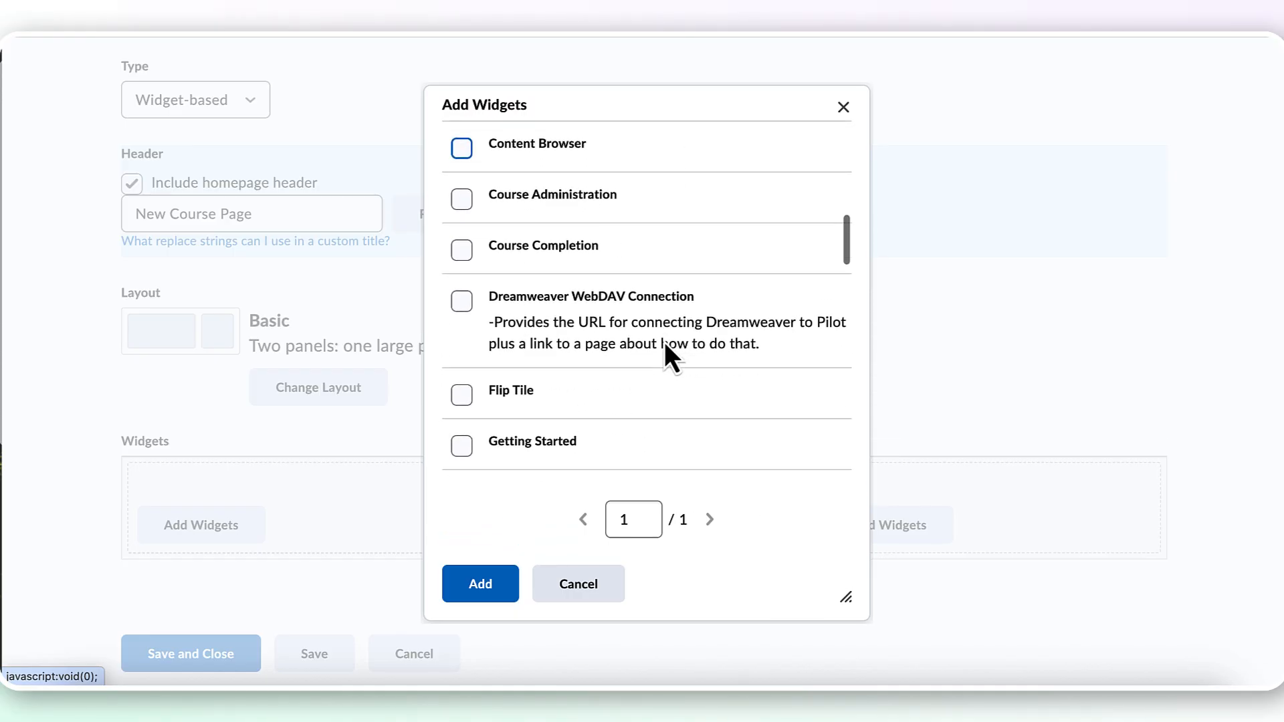
pyautogui.scroll(-8, 669, 348)
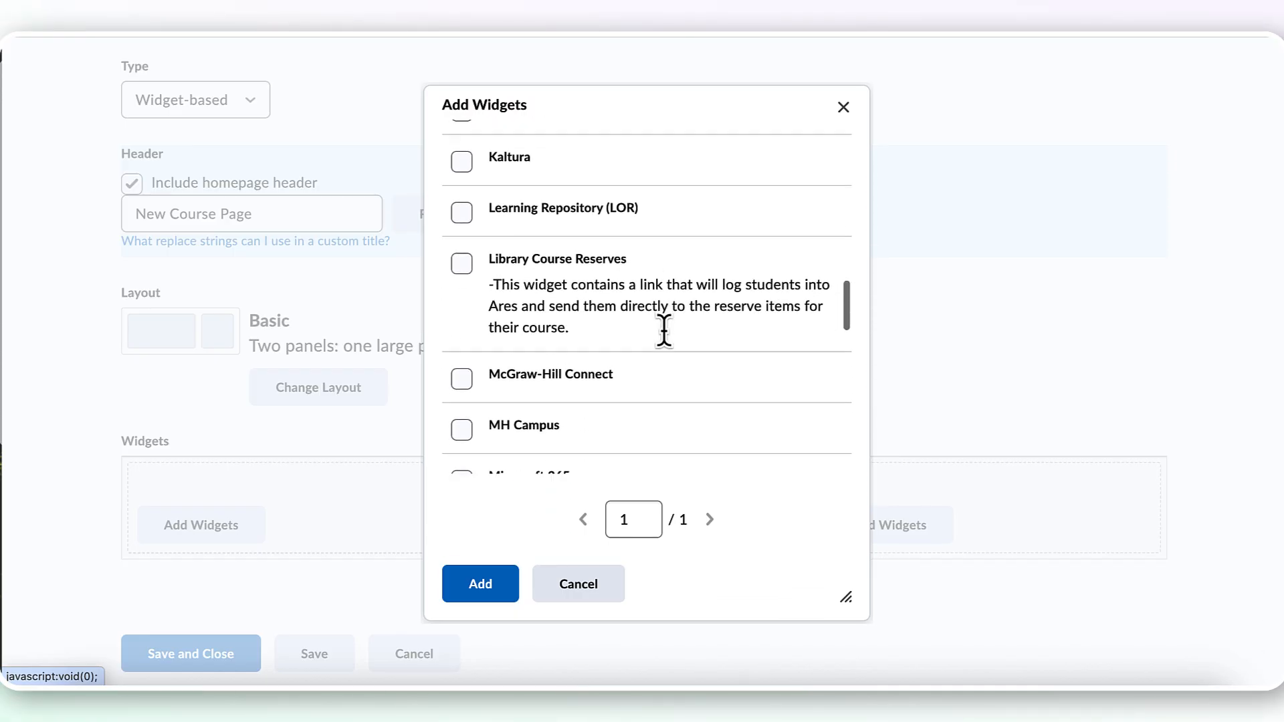
pyautogui.scroll(-1, 665, 330)
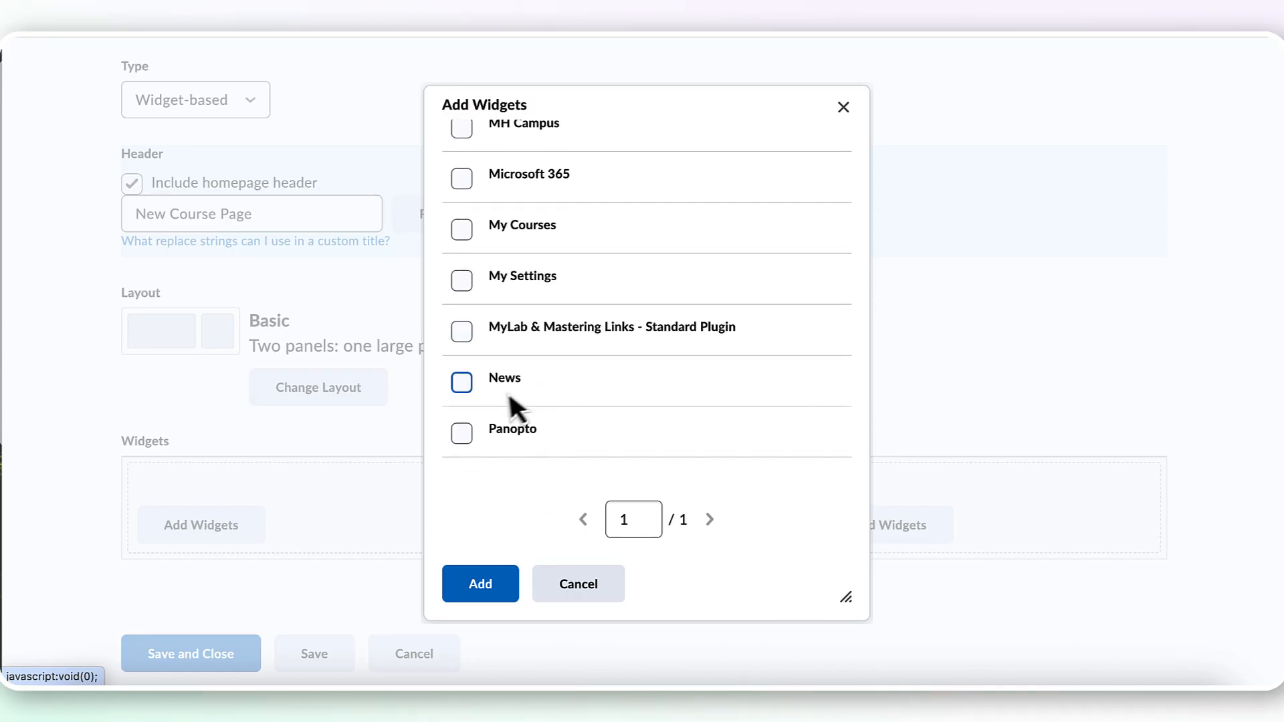
pyautogui.click(467, 386)
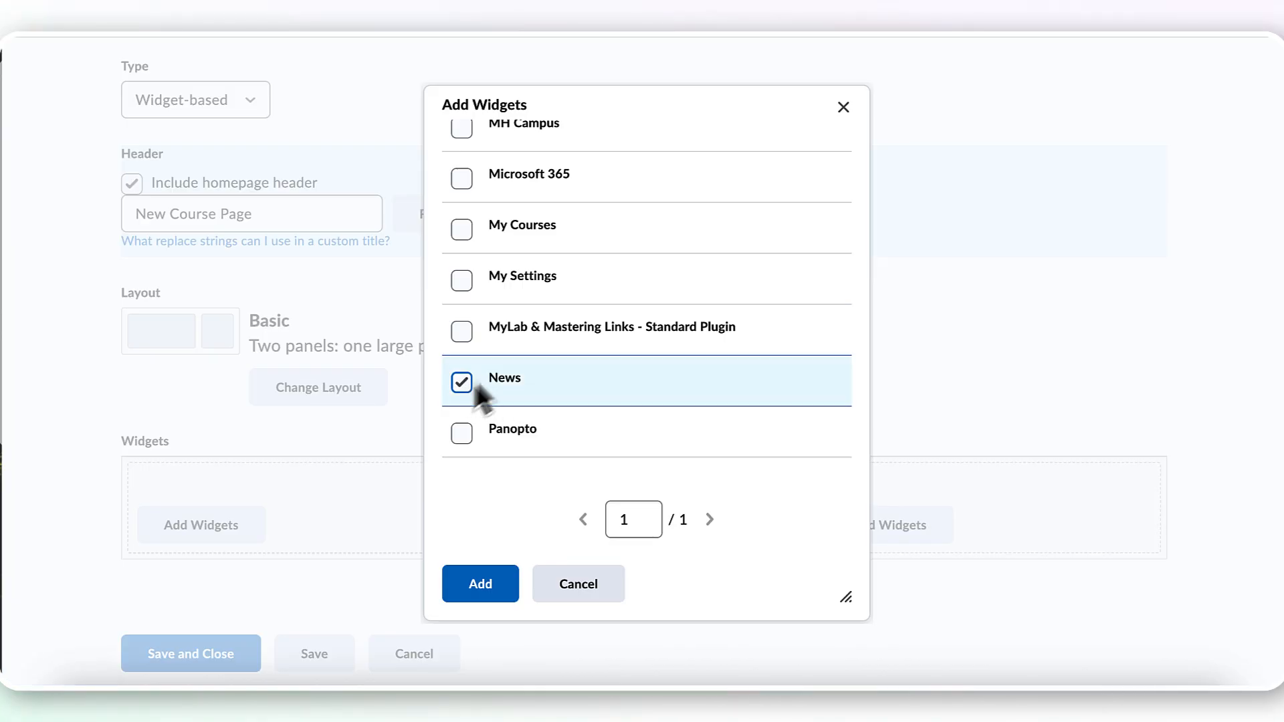
pyautogui.click(507, 587)
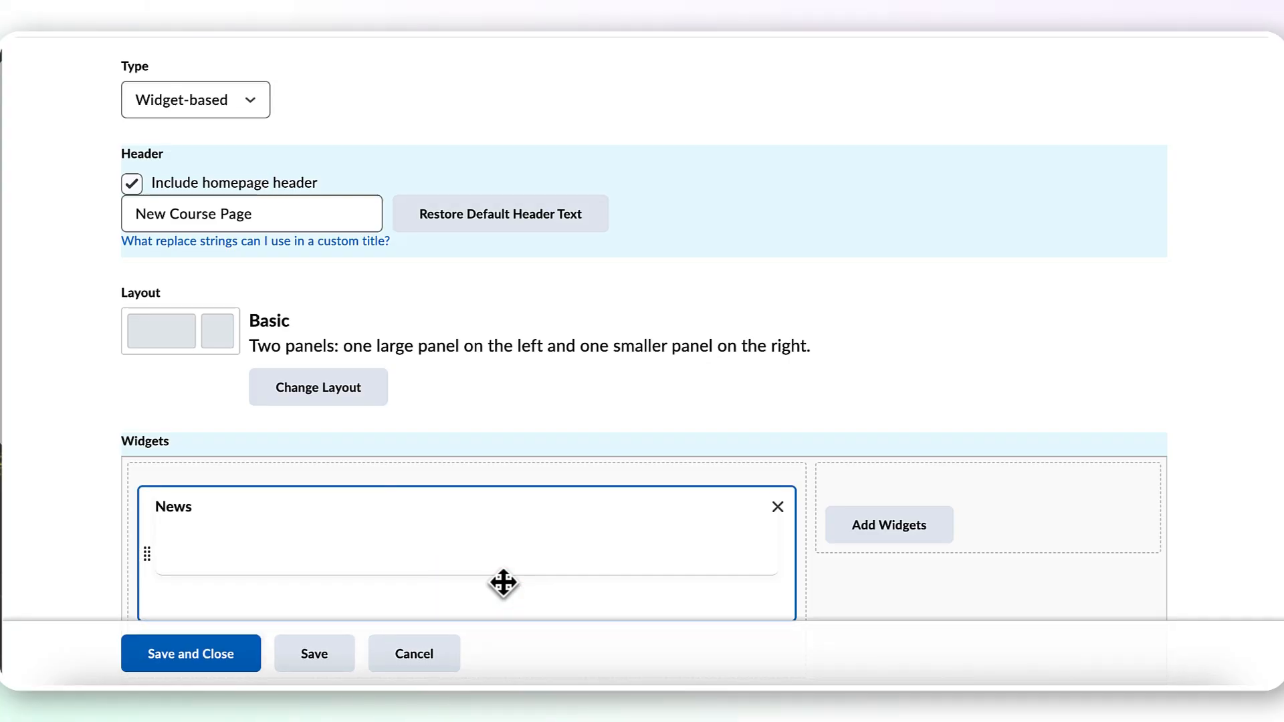
# Add the Calendar widget to the smaller secondary panel of the homepage layout
pyautogui.scroll(-2, 503, 584)
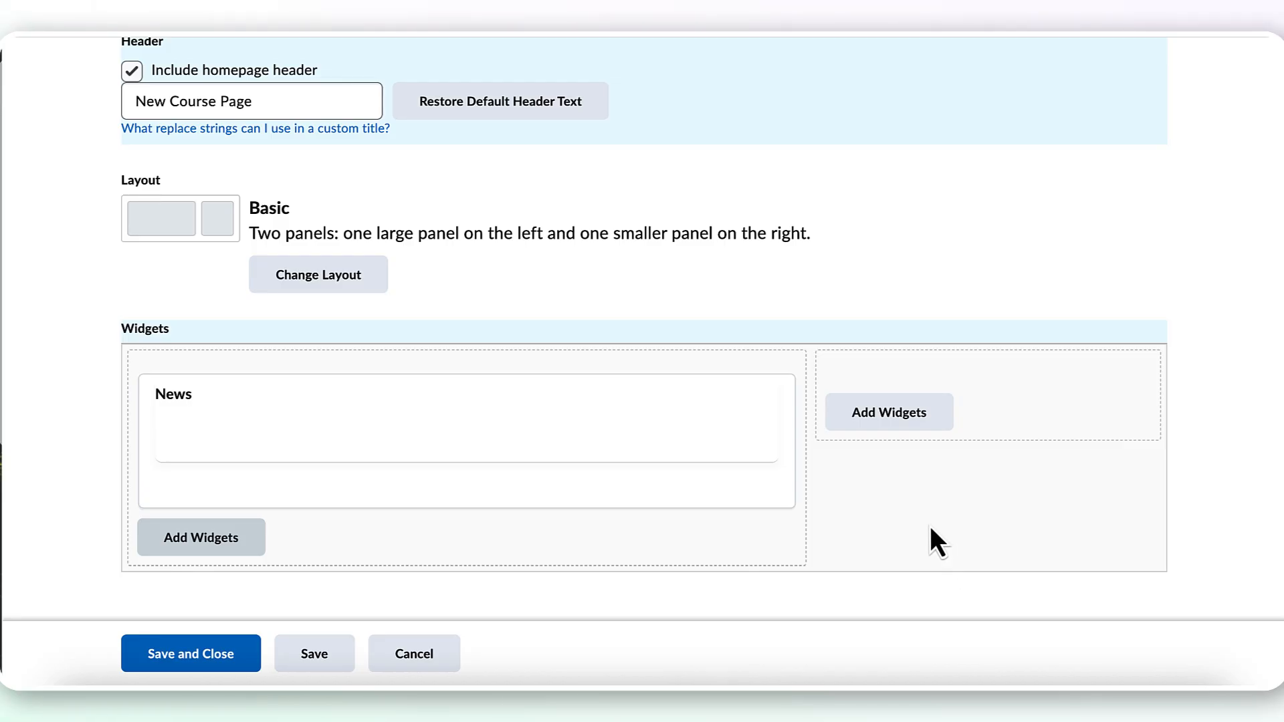
pyautogui.click(927, 434)
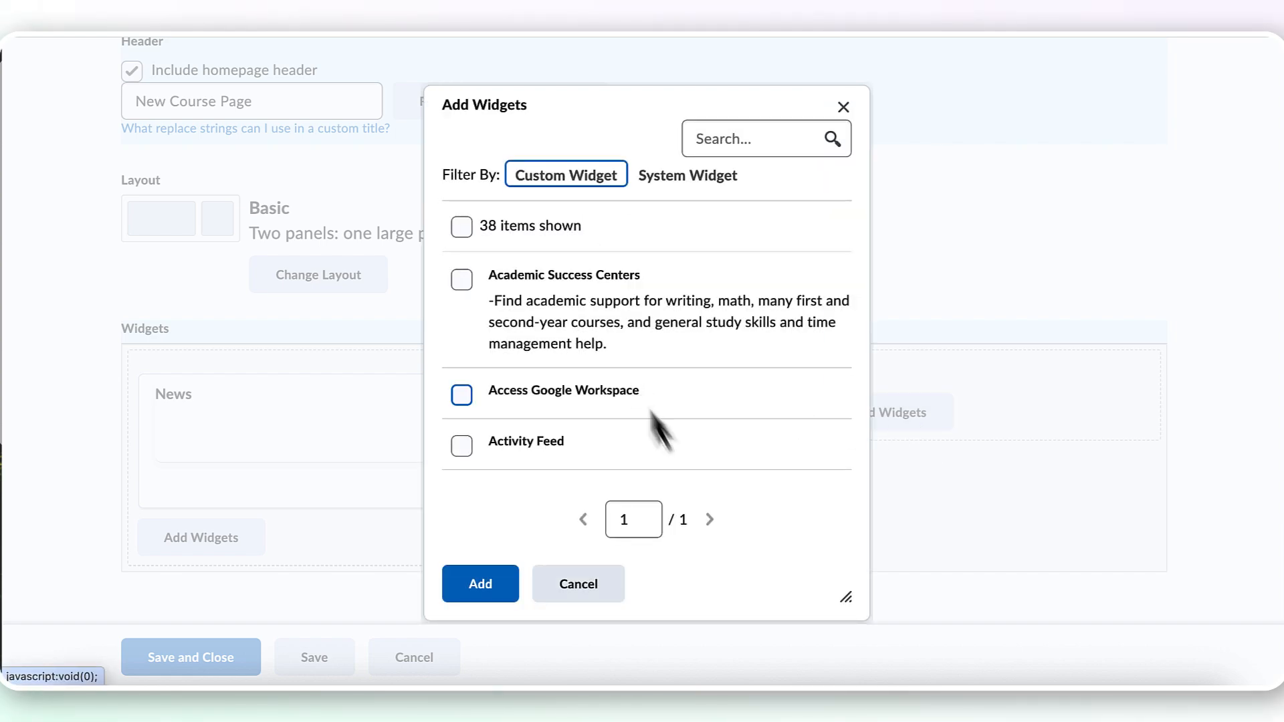
pyautogui.scroll(-4, 658, 423)
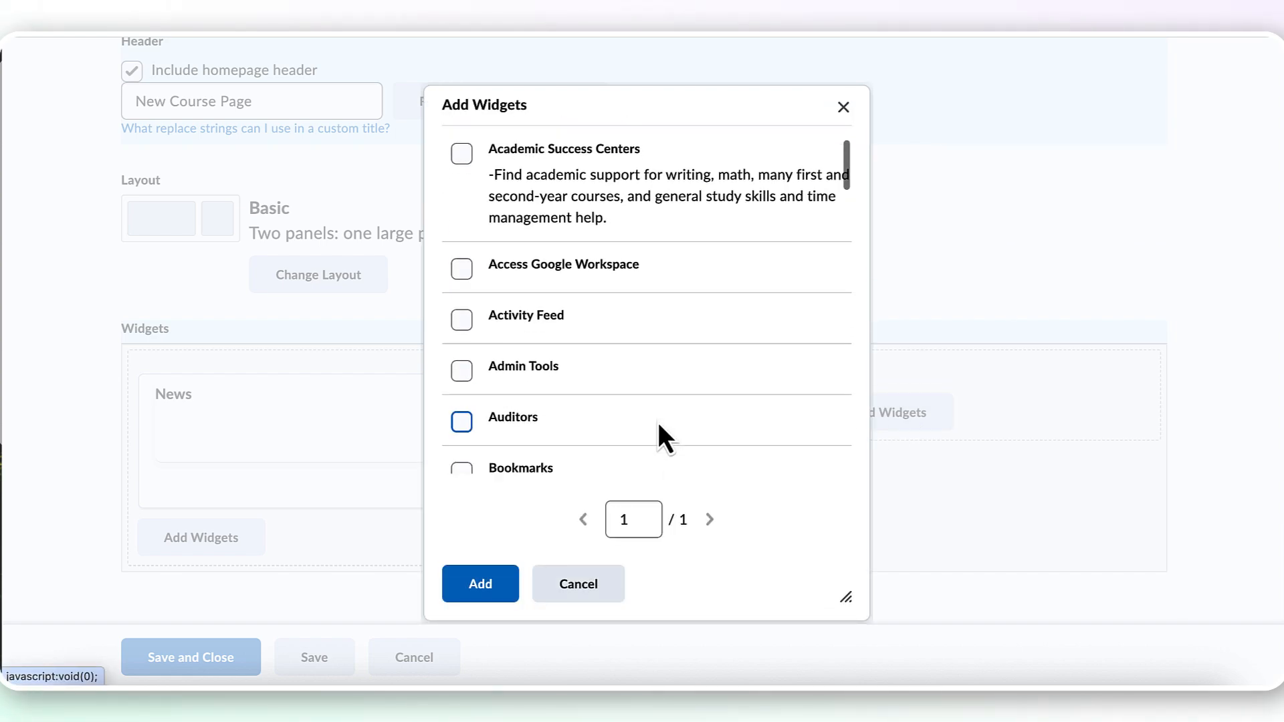
pyautogui.scroll(-5, 658, 423)
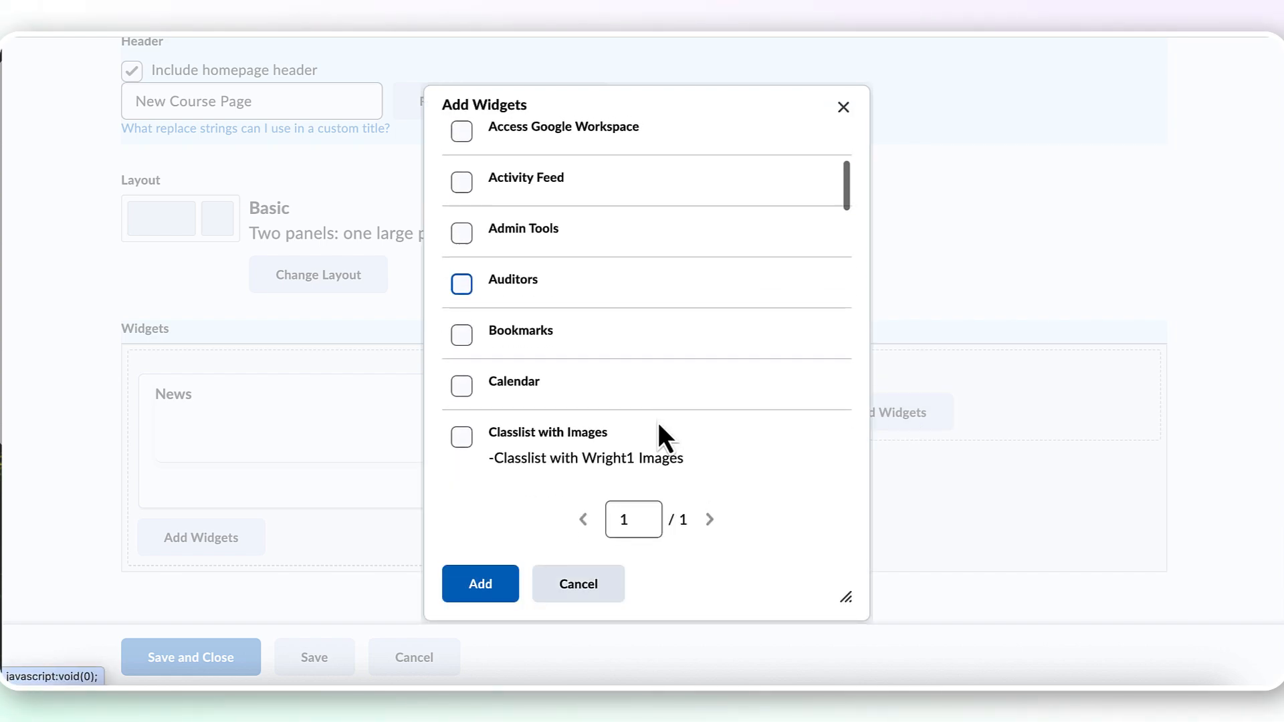
pyautogui.click(462, 376)
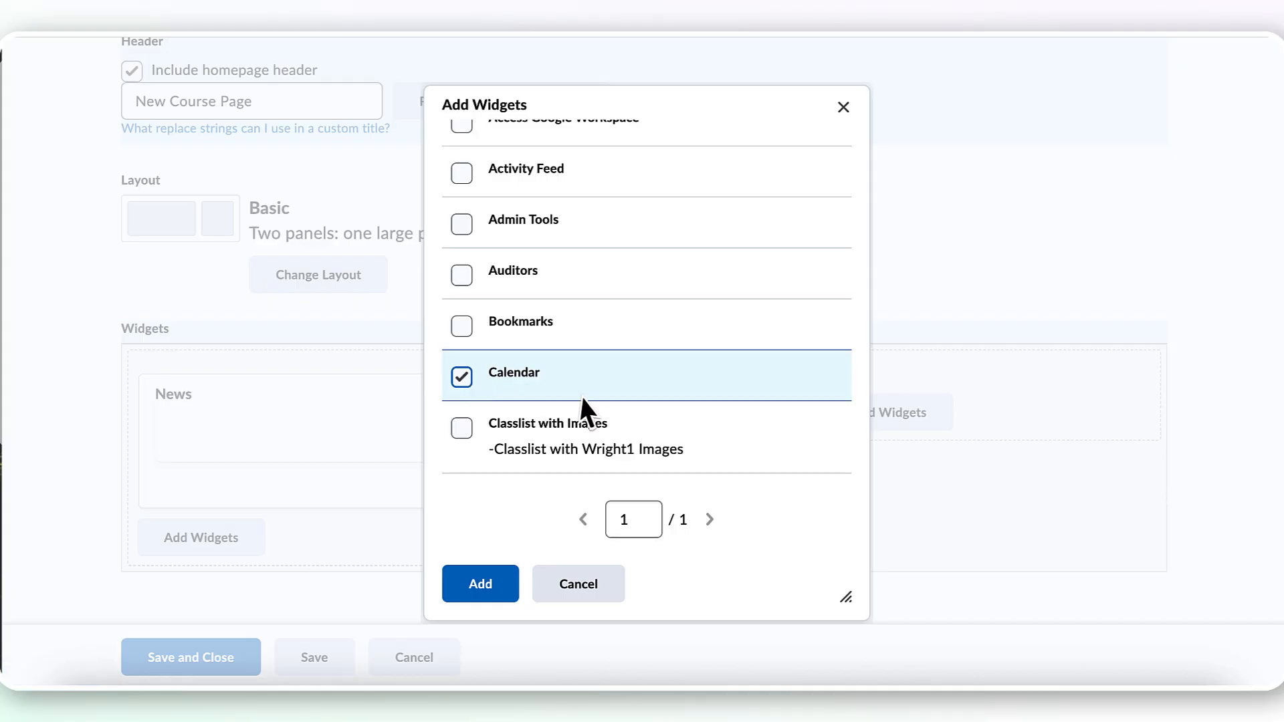
pyautogui.click(493, 586)
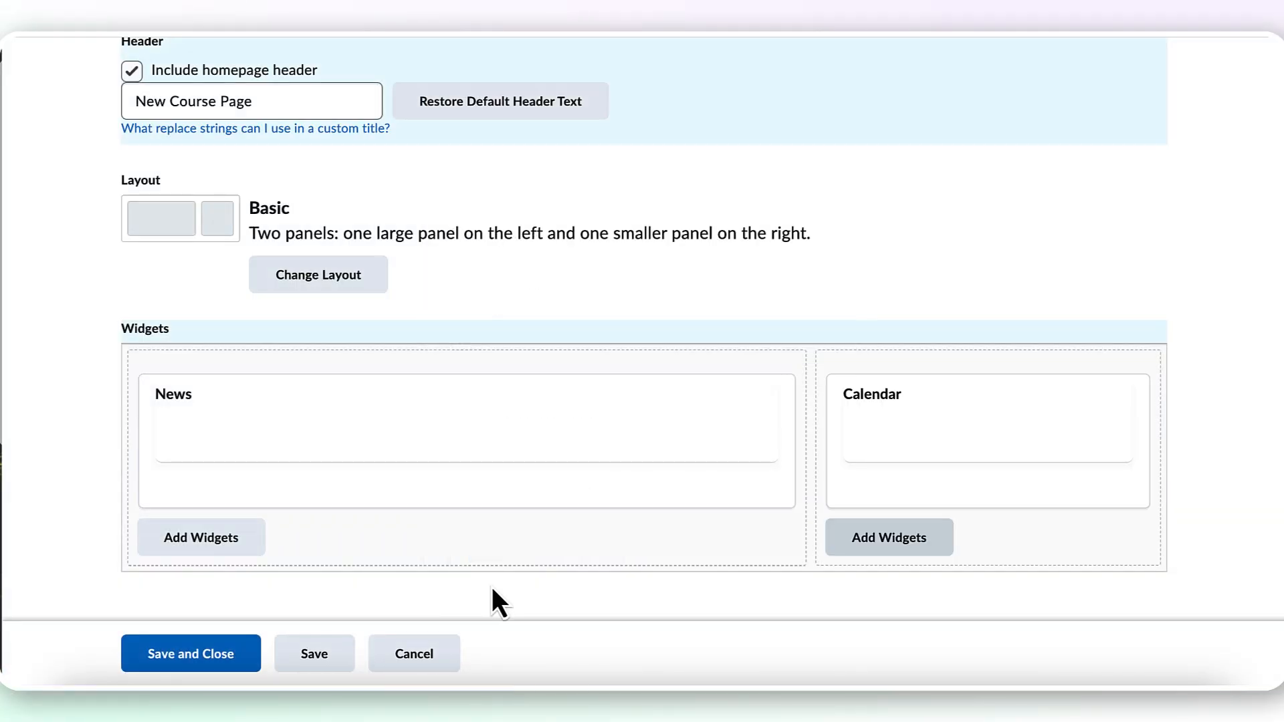
# Add the Getting Started widget beneath Calendar in the smaller secondary panel, then save and close the homepage
pyautogui.click(890, 541)
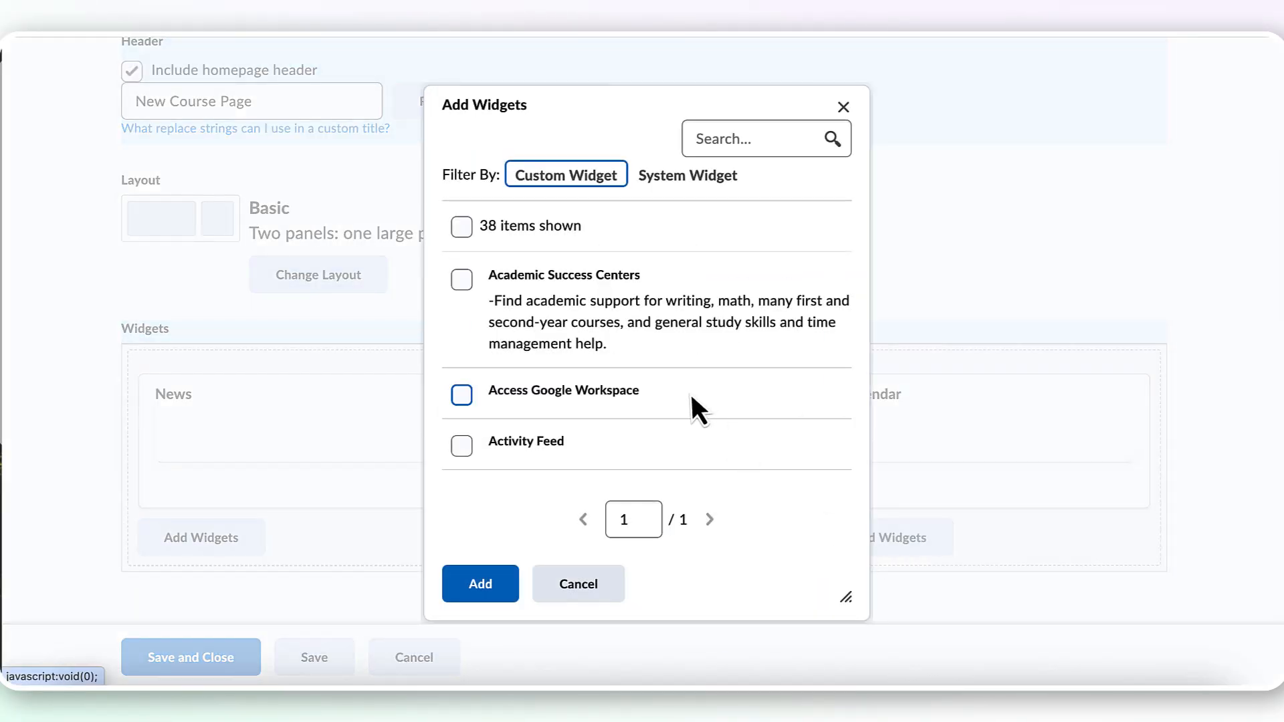
pyautogui.scroll(-5, 690, 395)
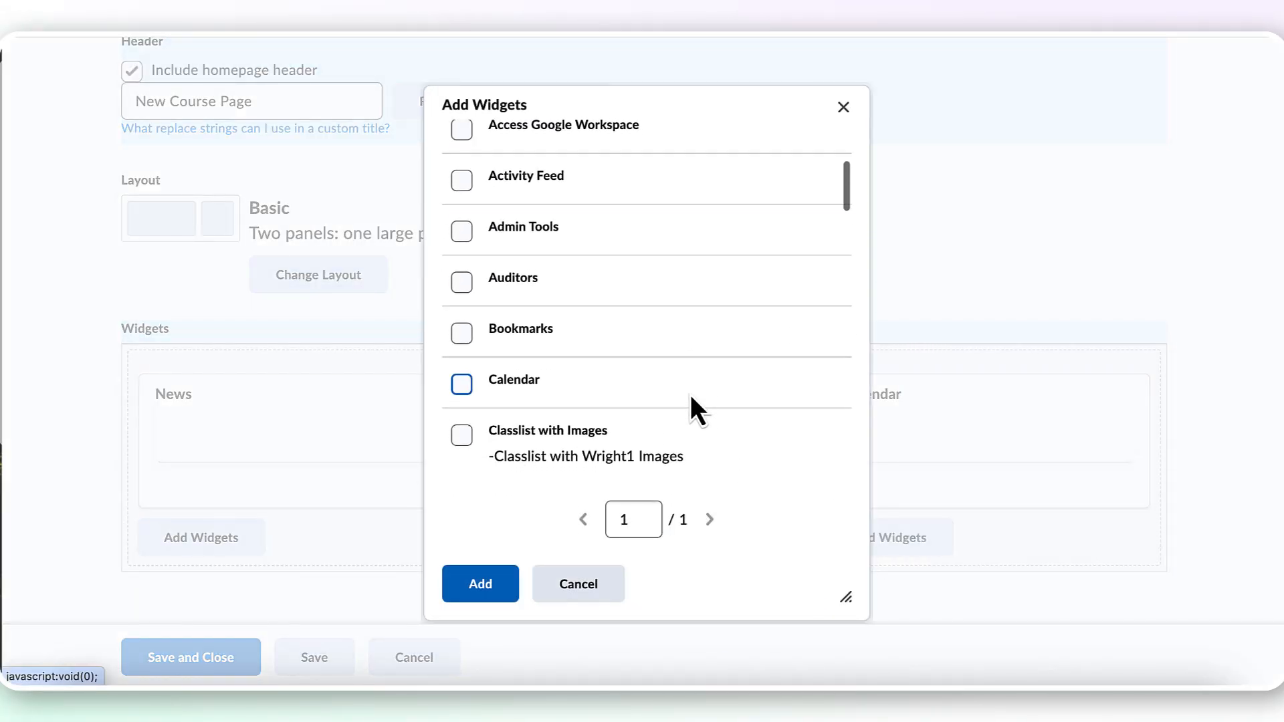
pyautogui.scroll(-3, 692, 398)
pyautogui.scroll(-4, 691, 396)
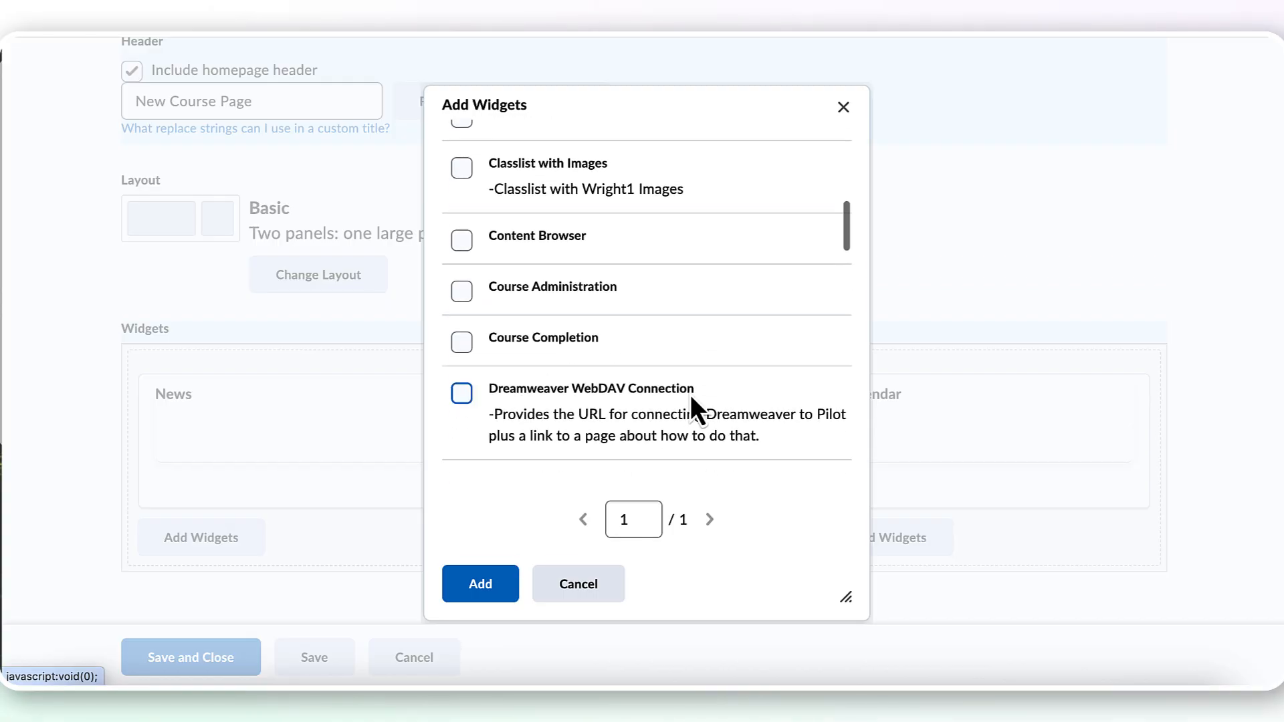
pyautogui.scroll(-3, 691, 396)
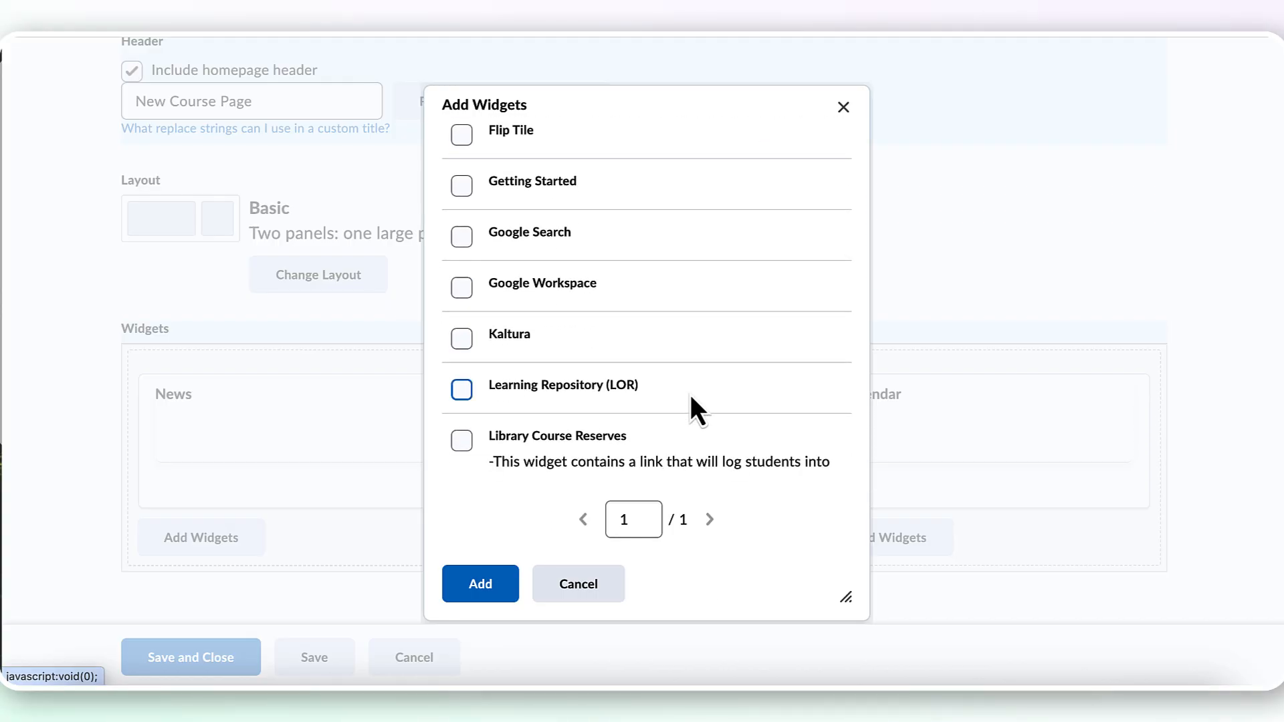
pyautogui.scroll(-1, 692, 397)
pyautogui.scroll(2, 692, 398)
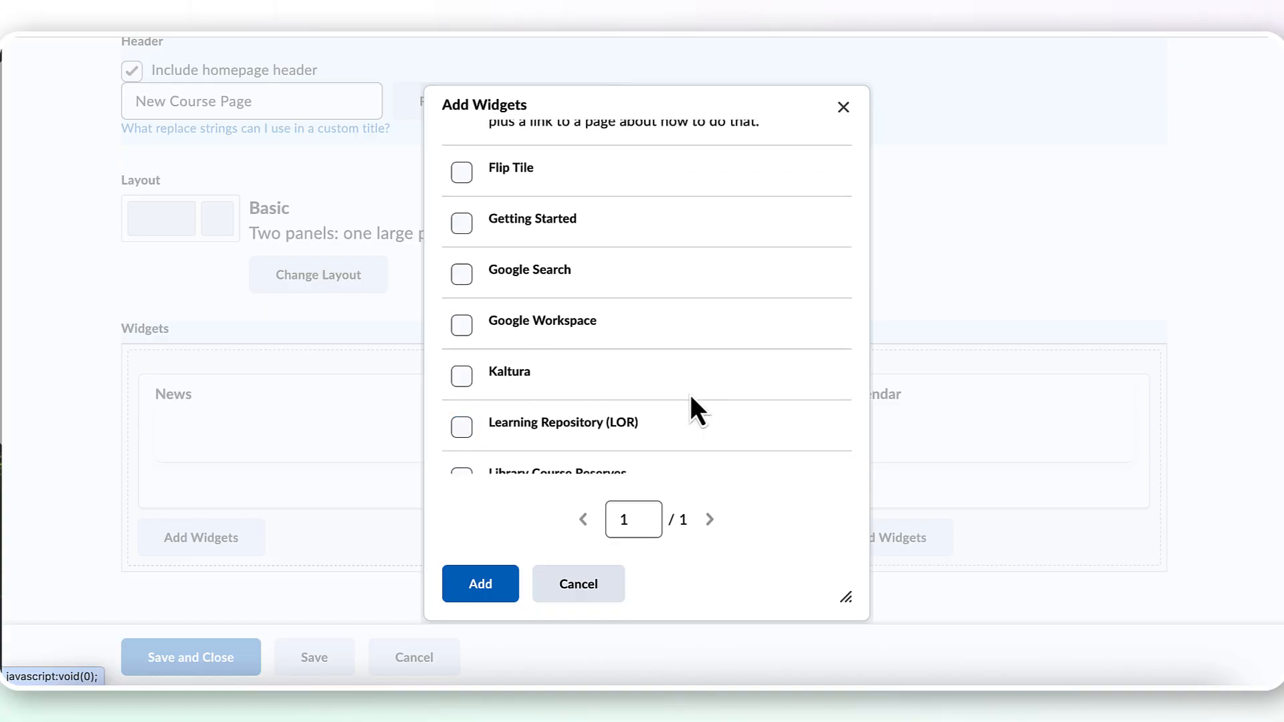
pyautogui.click(465, 230)
pyautogui.click(496, 590)
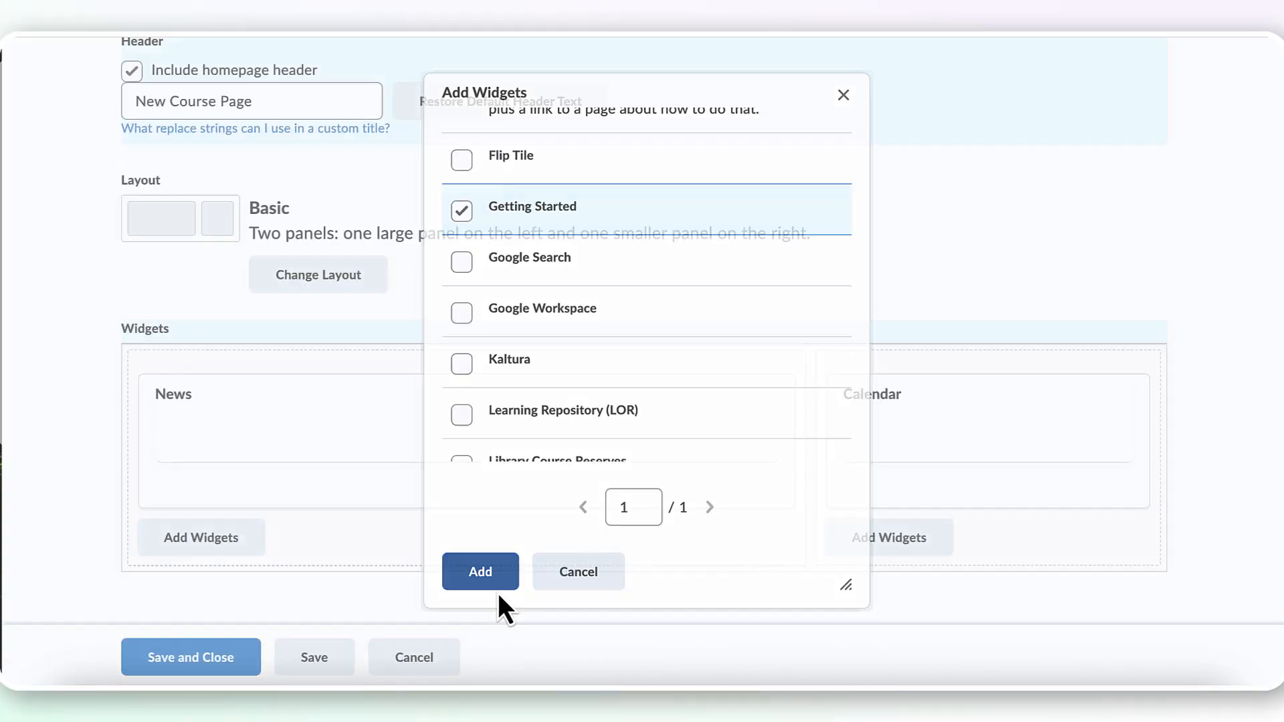
pyautogui.scroll(-2, 686, 572)
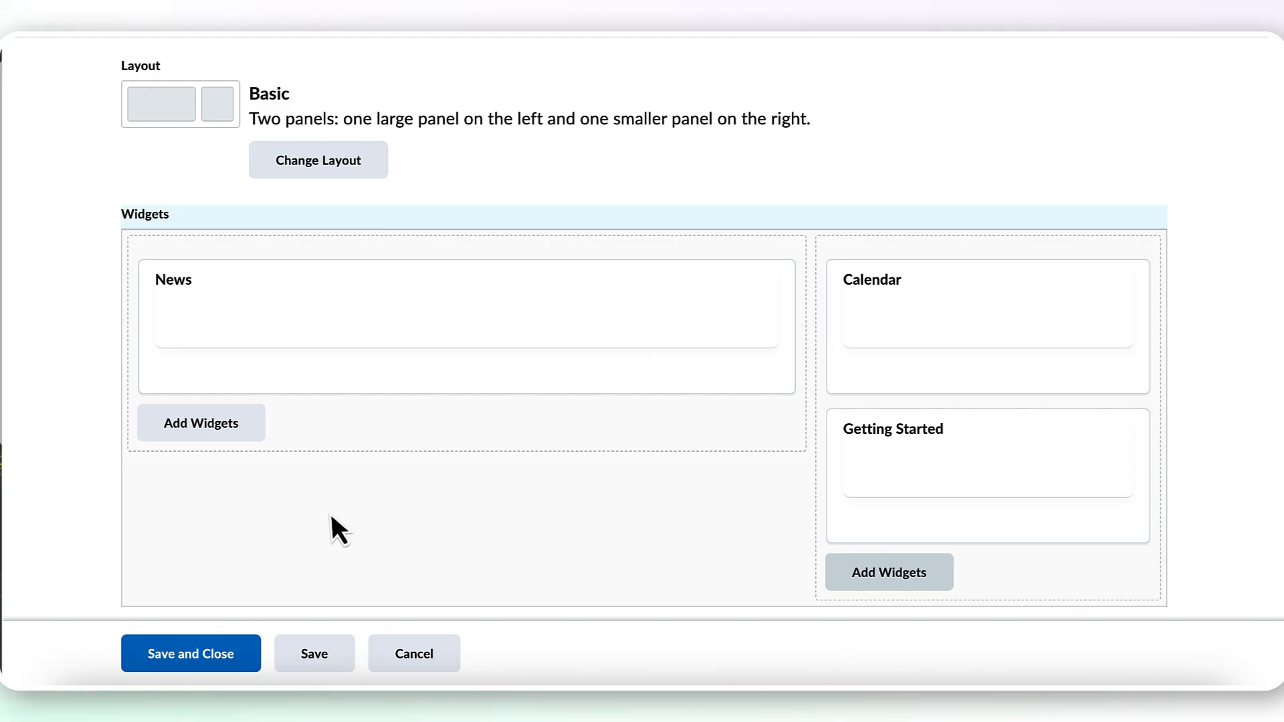
pyautogui.click(250, 650)
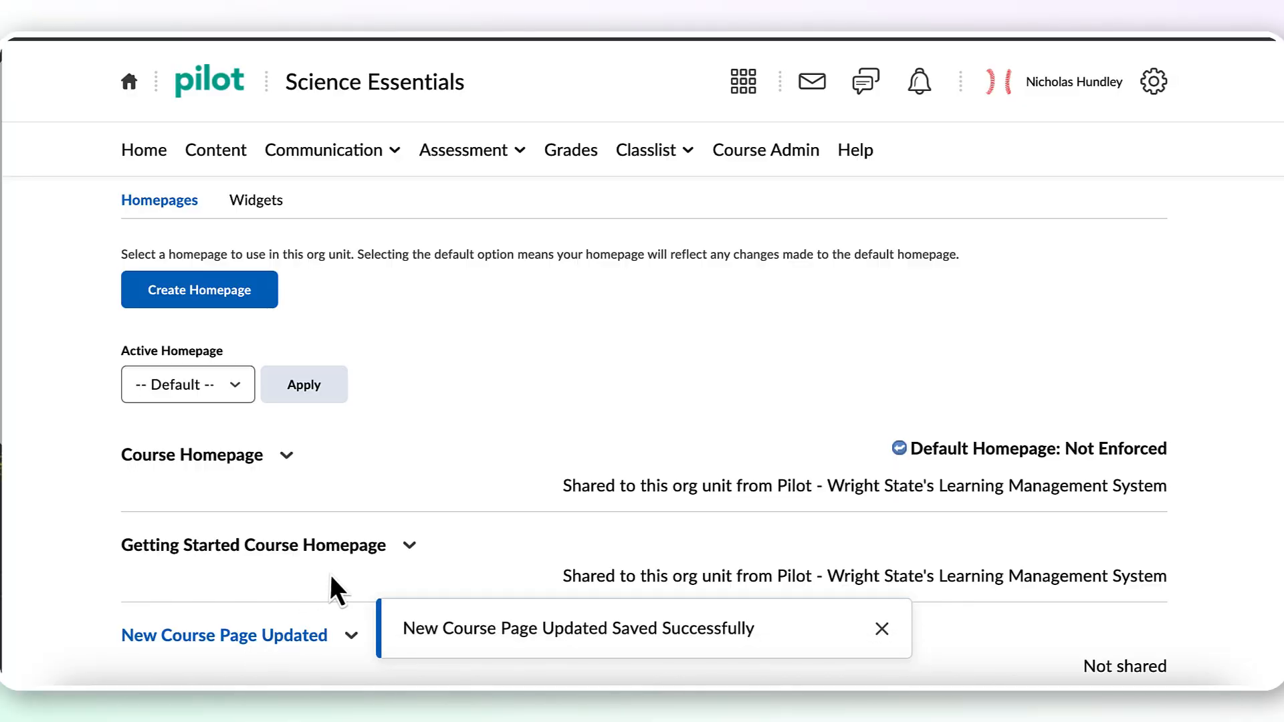
# Set "New Course Page Updated" as the course's active homepage and check its status in the homepage list
pyautogui.scroll(-2, 331, 574)
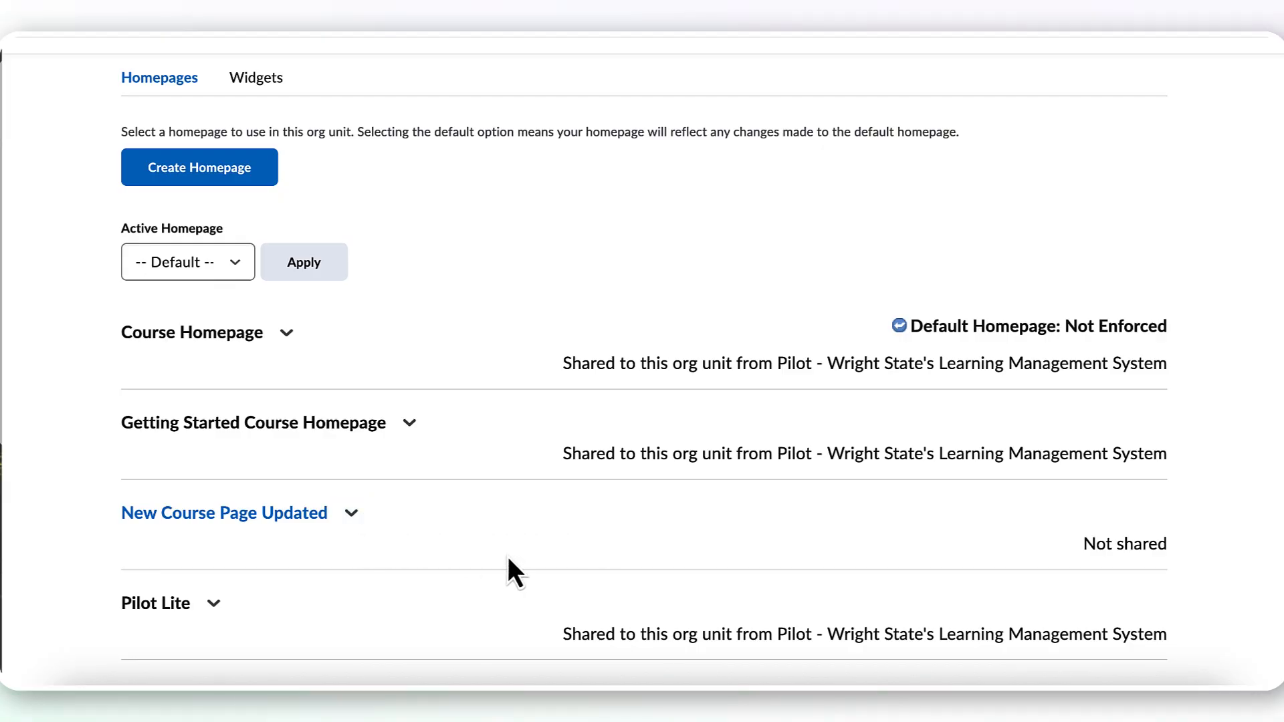
pyautogui.click(237, 264)
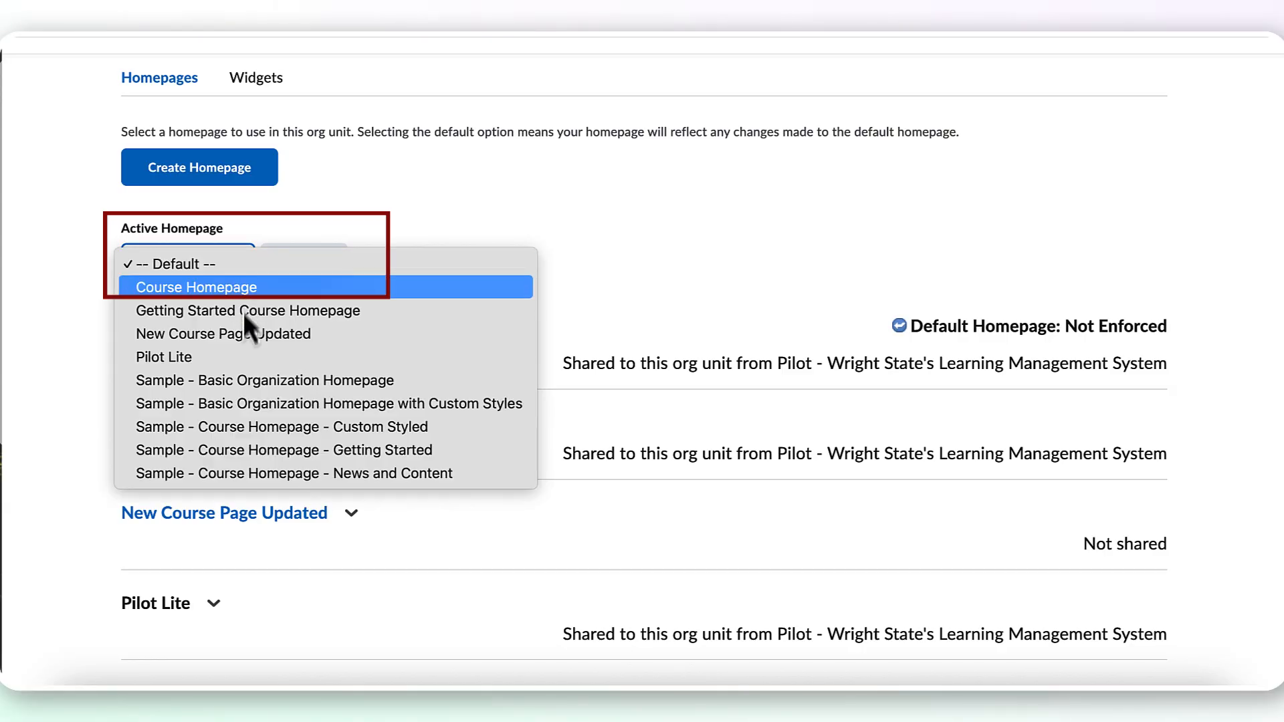
pyautogui.click(299, 339)
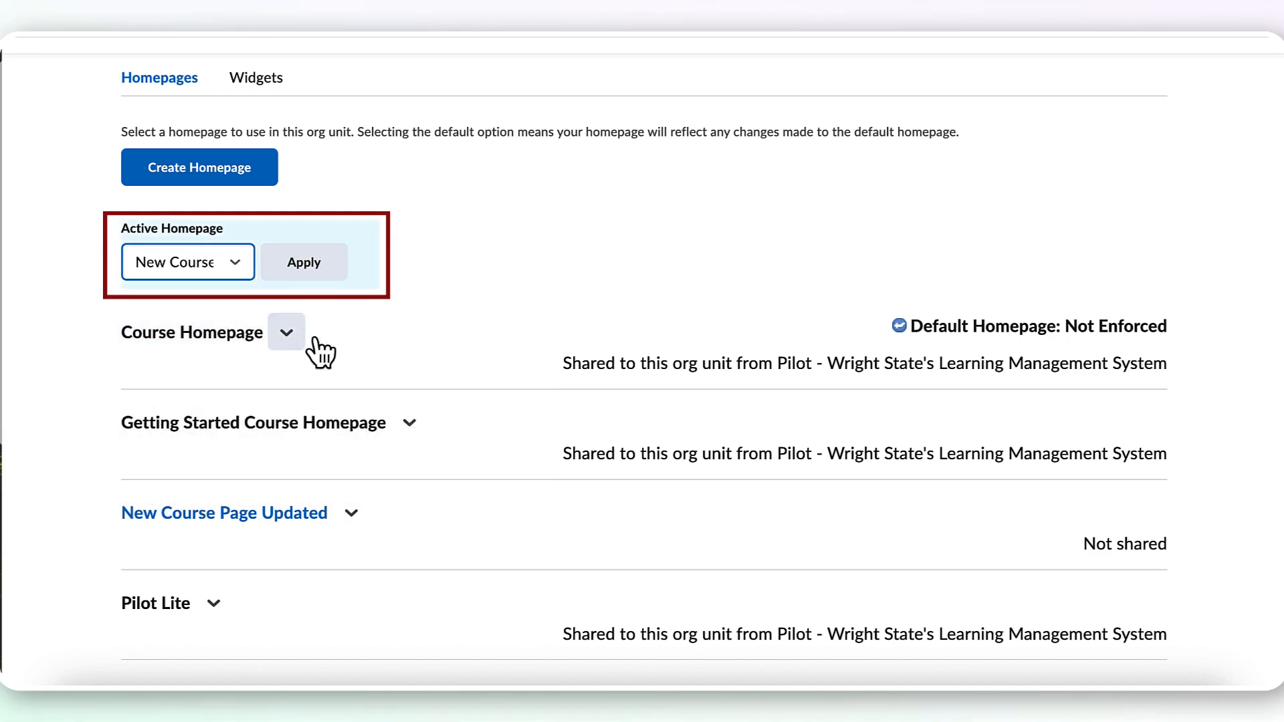
pyautogui.click(315, 264)
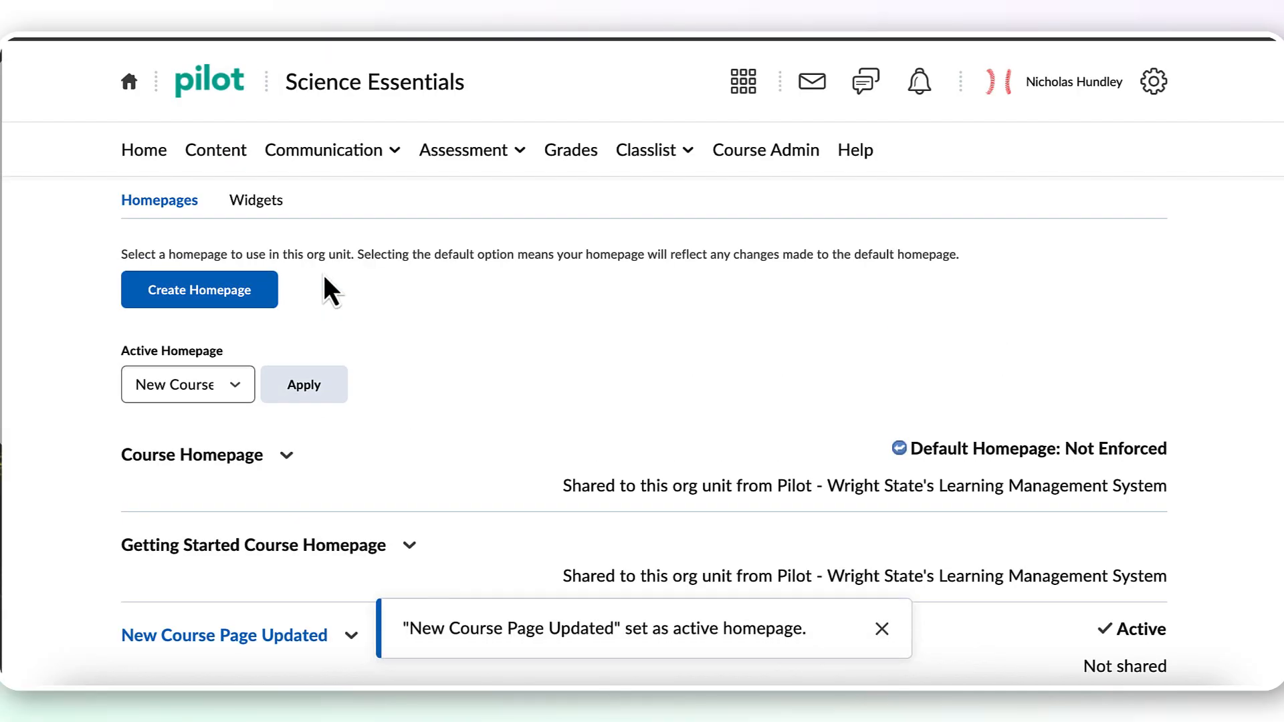
pyautogui.scroll(-3, 466, 358)
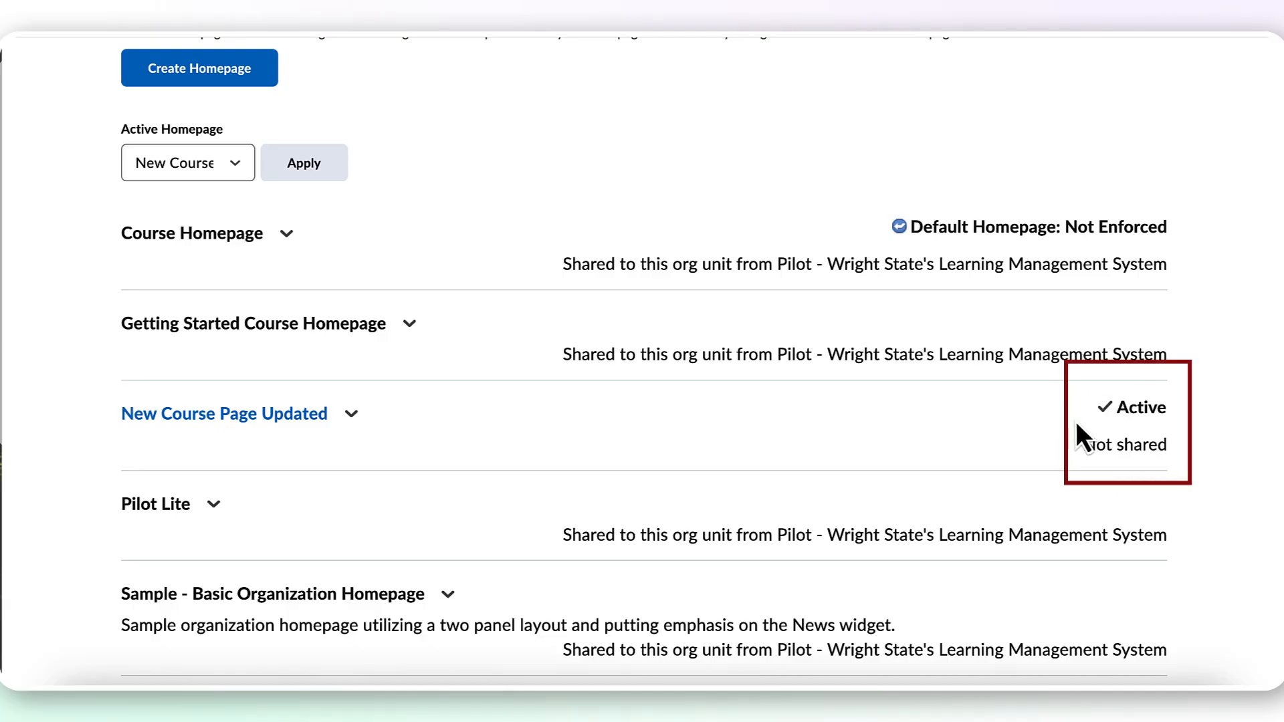
# Open the course home and examine the header and the News, Calendar and Getting Started widgets on the new page
pyautogui.scroll(3, 693, 226)
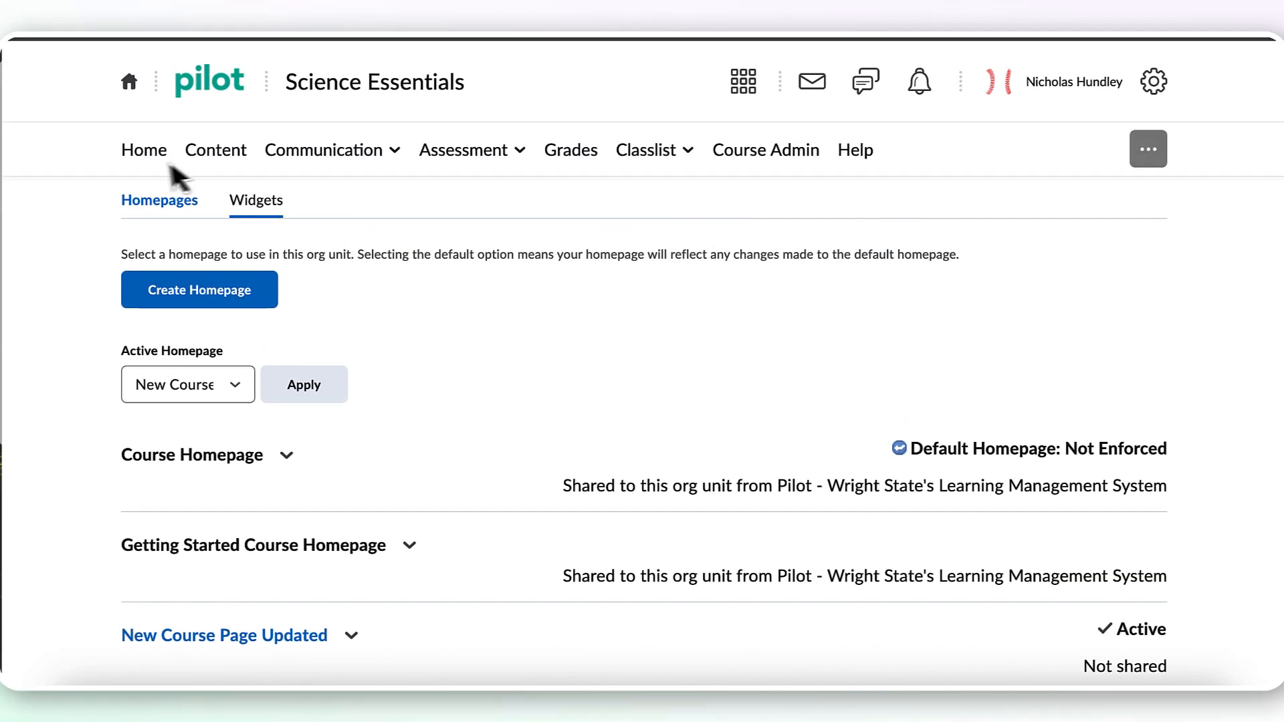
pyautogui.click(149, 159)
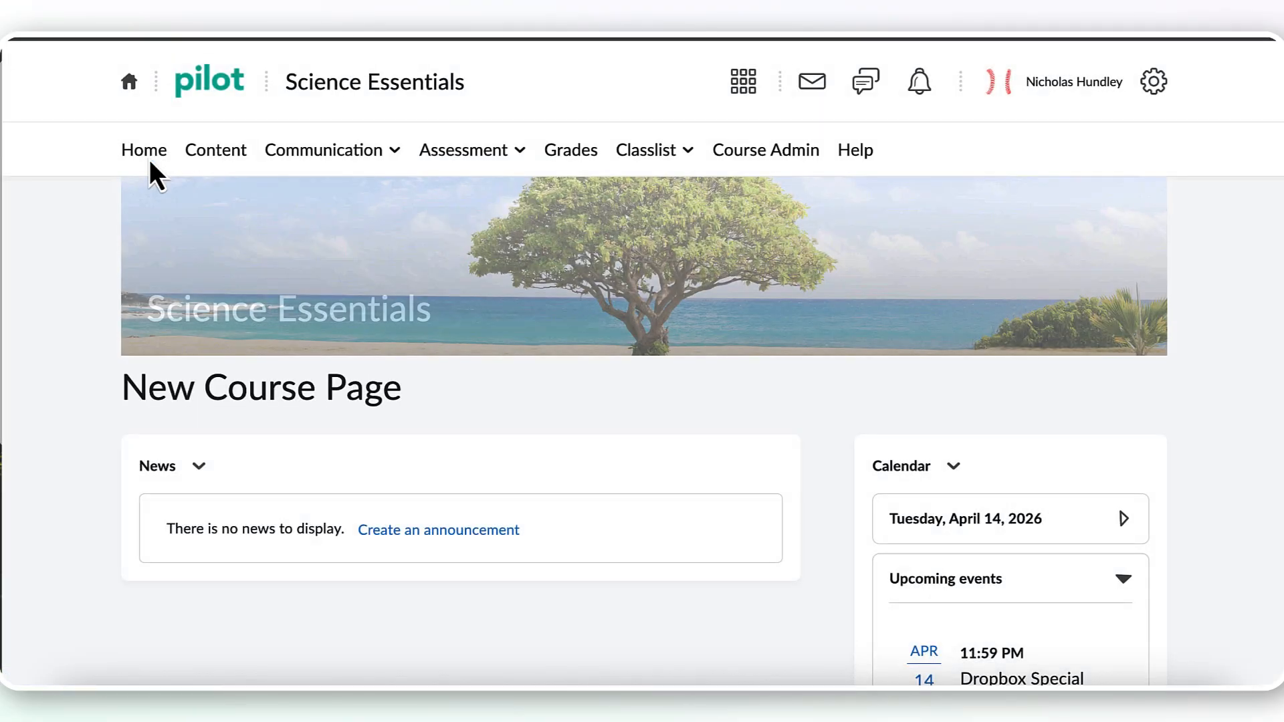
pyautogui.scroll(-4, 641, 442)
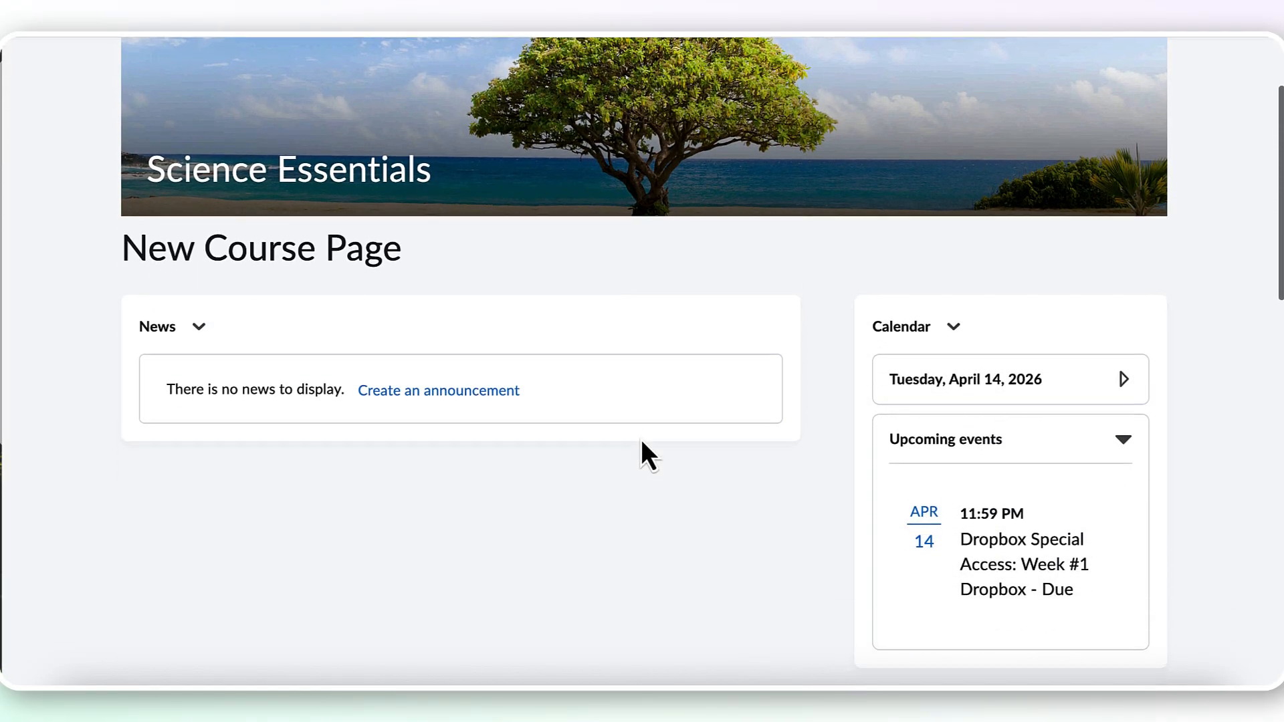
pyautogui.scroll(-5, 641, 442)
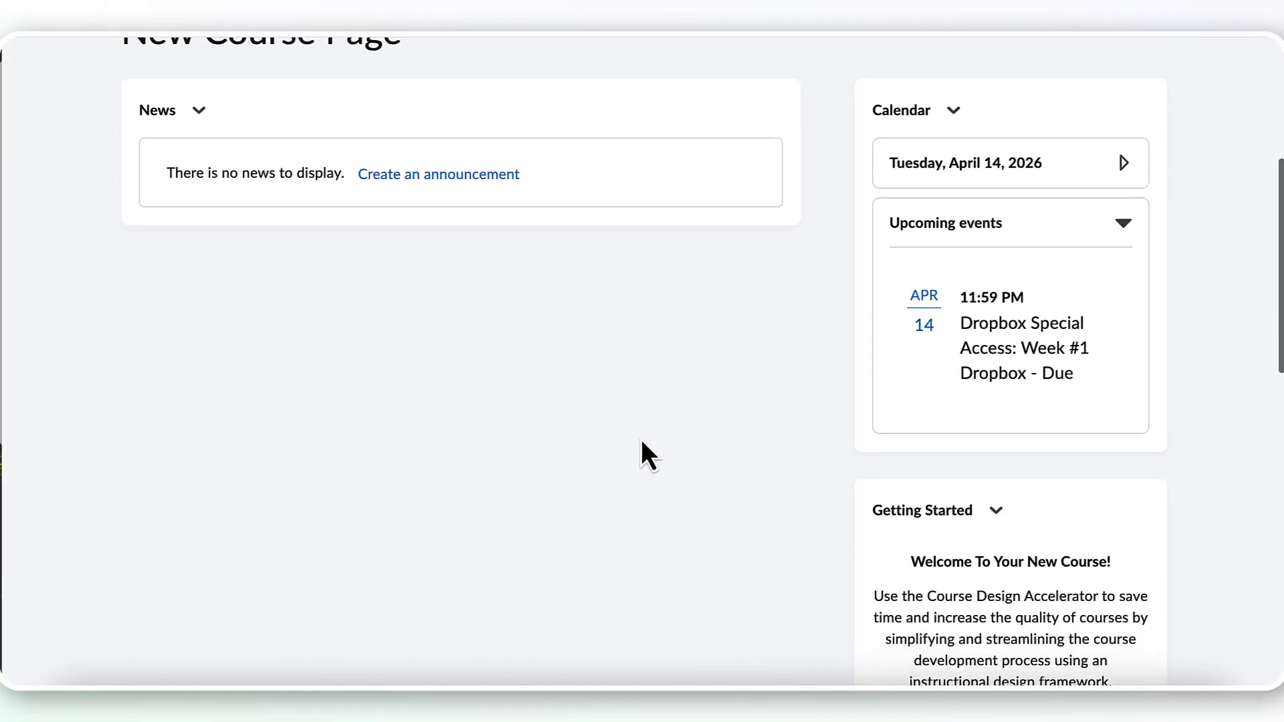
pyautogui.scroll(-7, 641, 442)
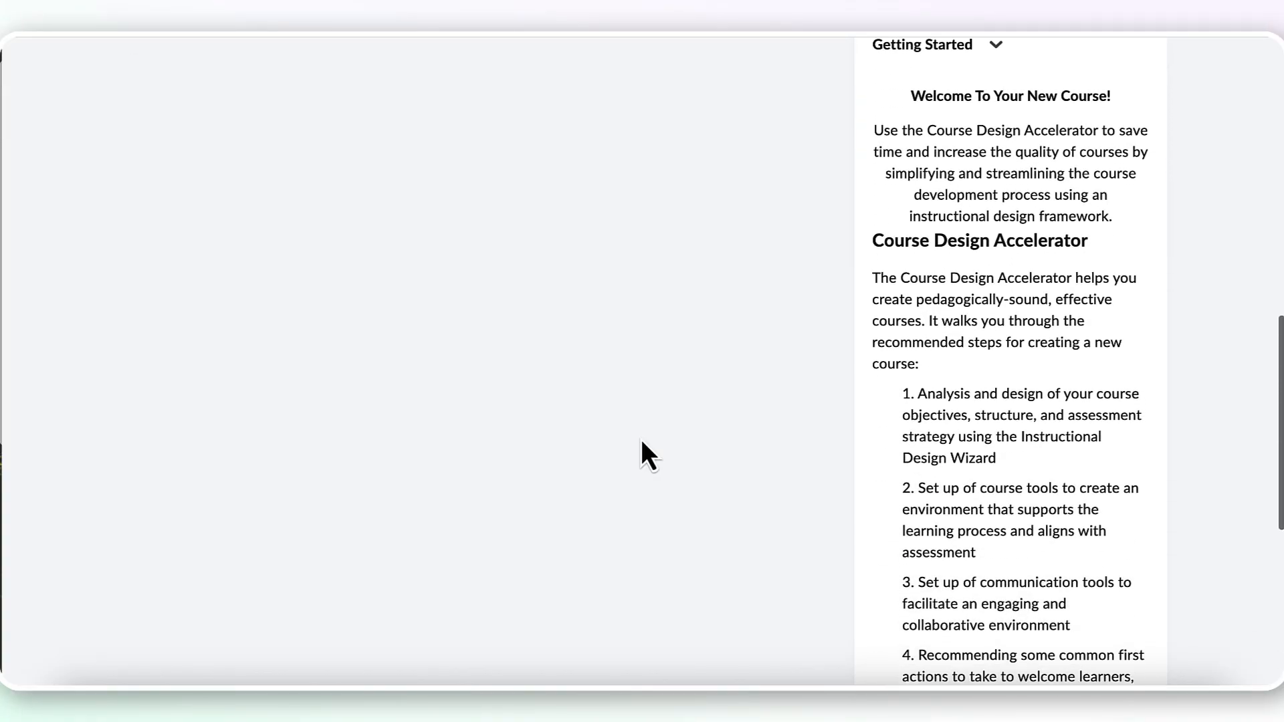
pyautogui.scroll(-3, 640, 442)
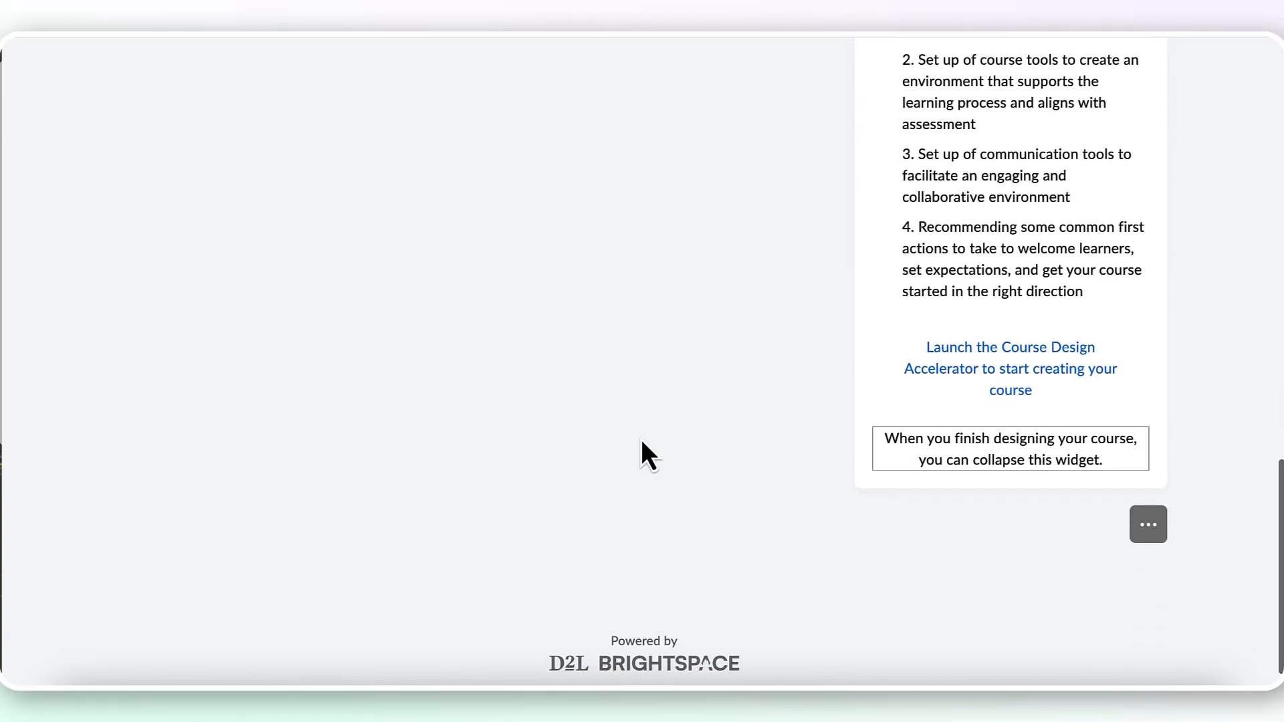
pyautogui.scroll(1, 640, 441)
pyautogui.scroll(10, 641, 440)
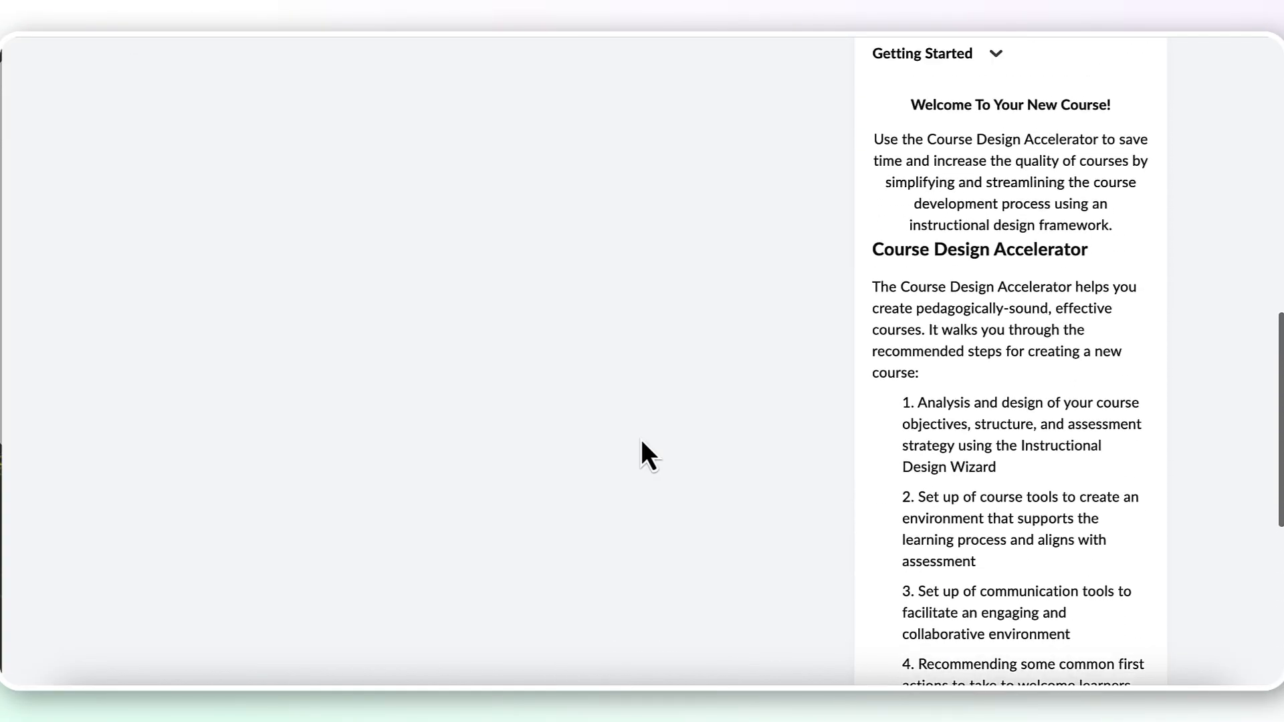